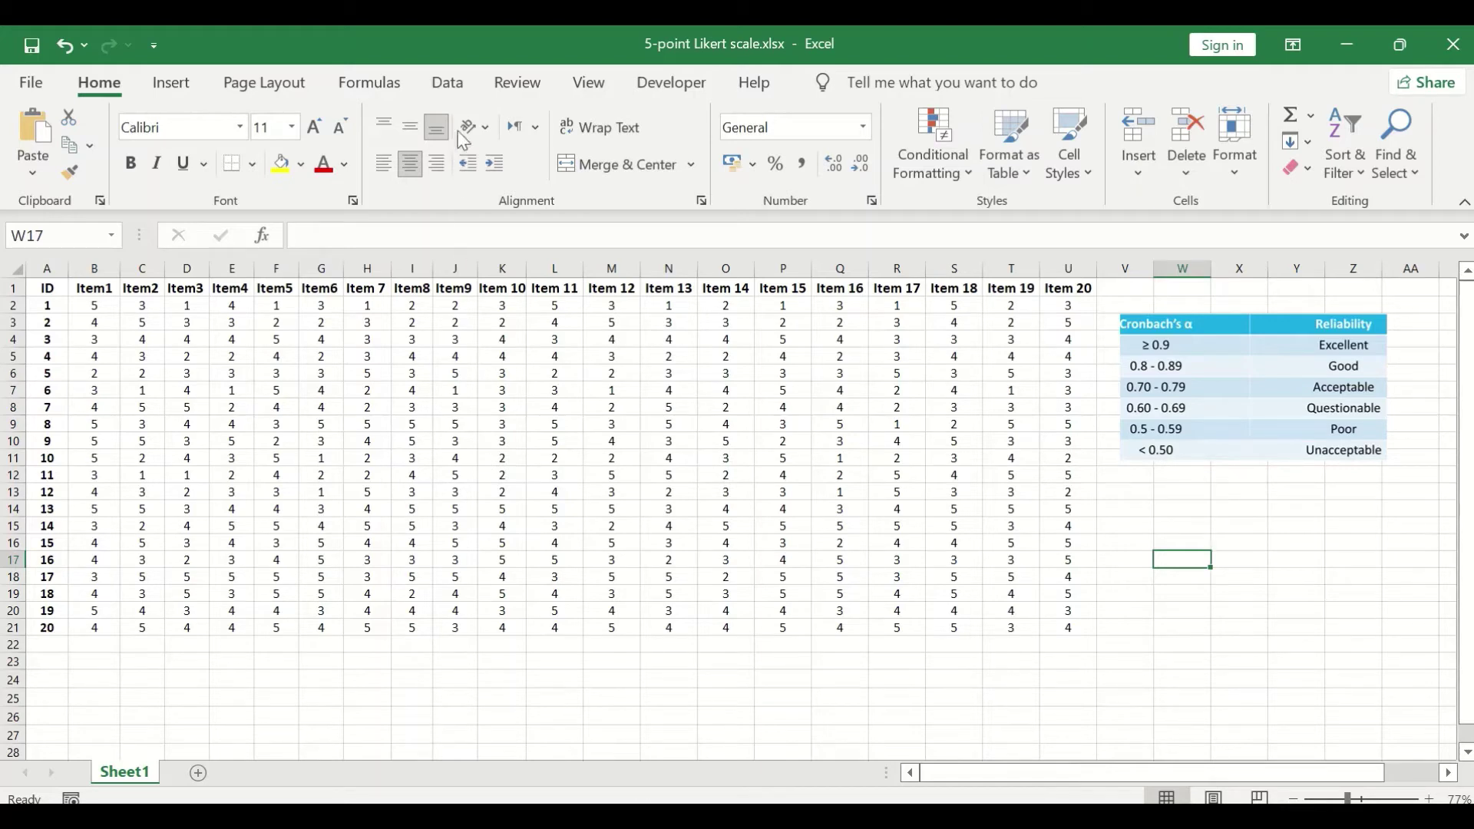
- Open Data Analysis and choose Anova: Two-Factor Without Replication
left_click(456, 87)
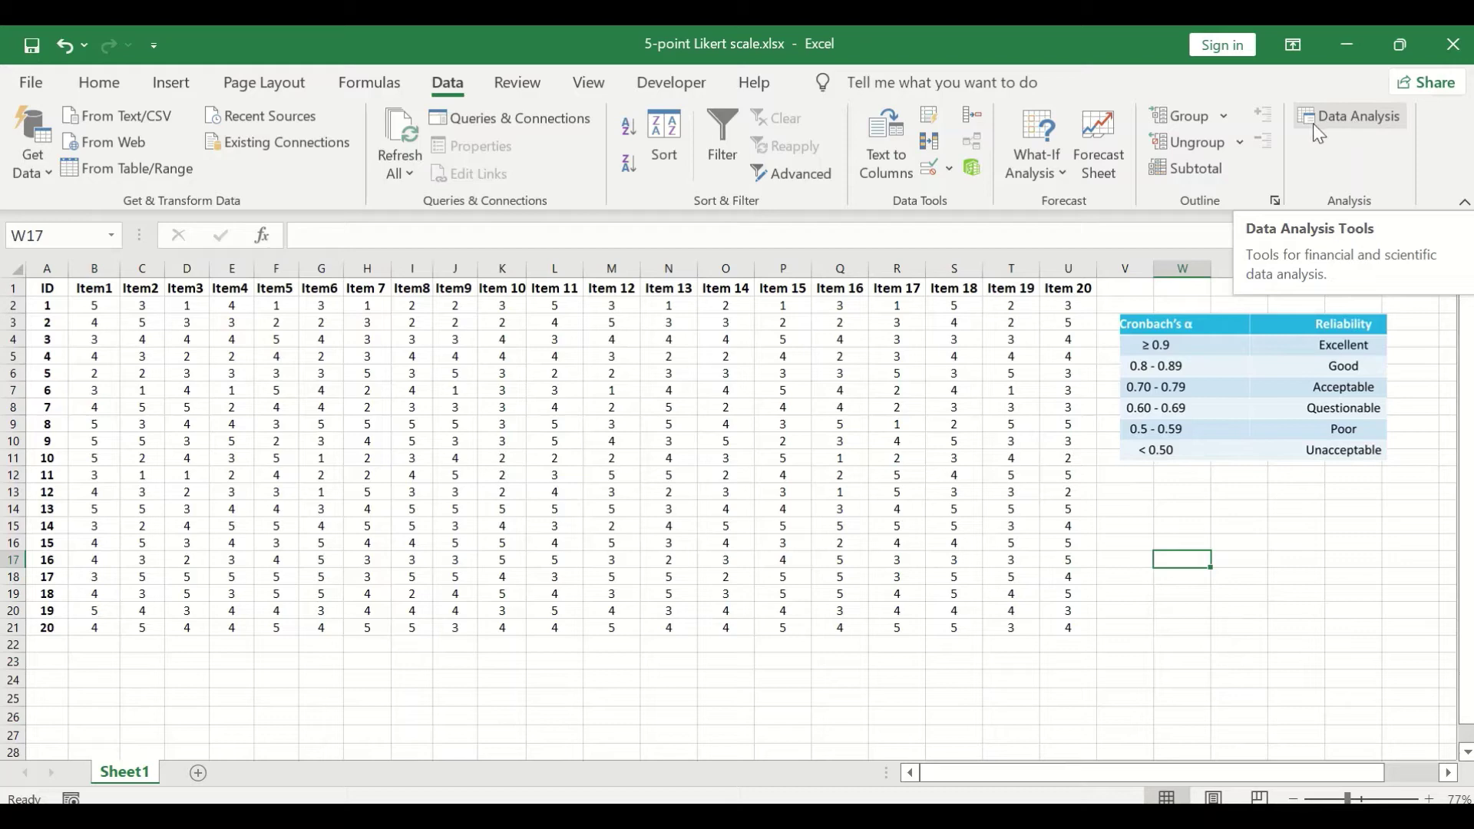
left_click(1353, 115)
left_click(1327, 116)
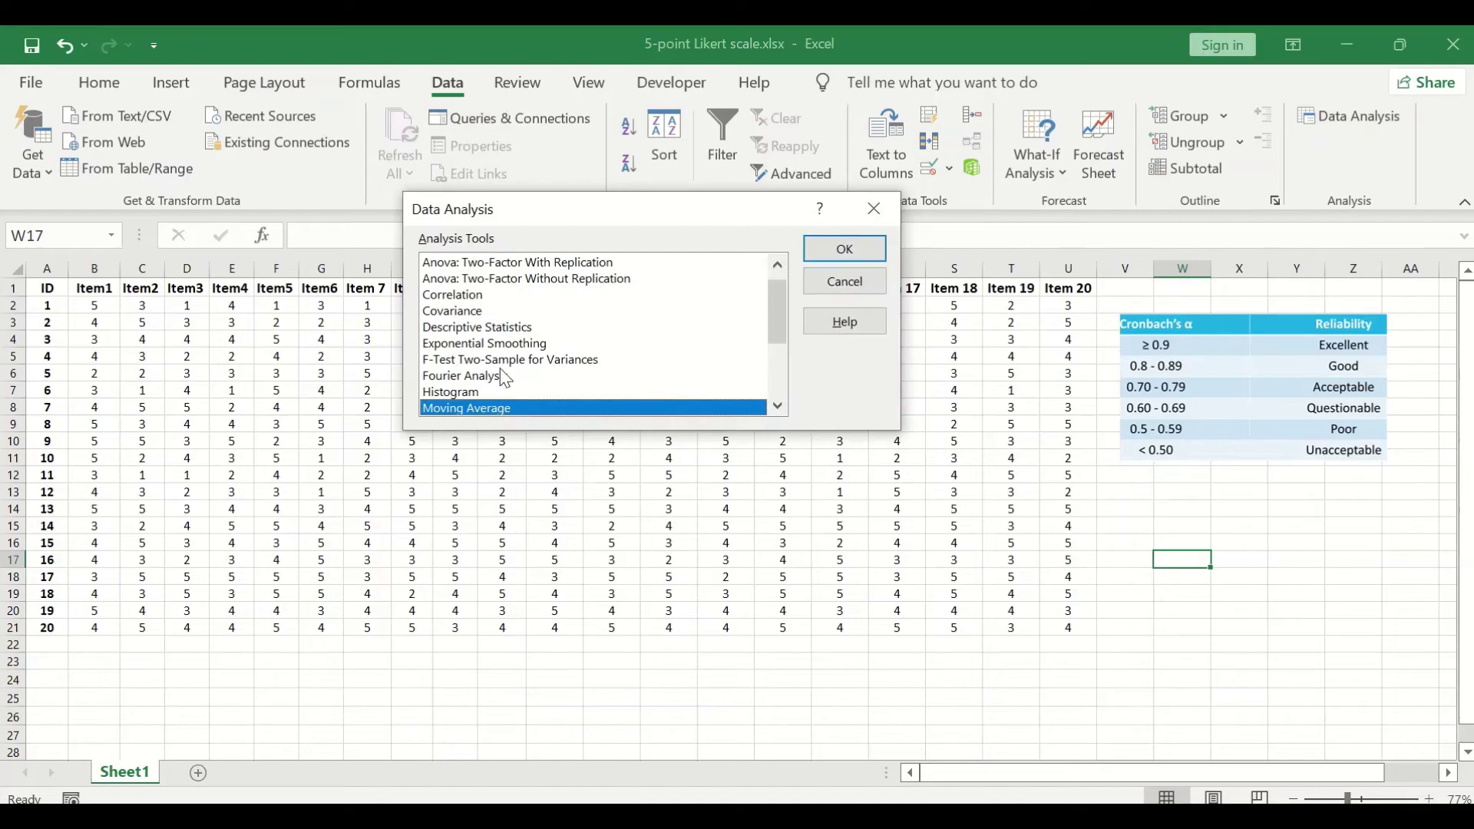
left_click_drag(632, 211, 559, 206)
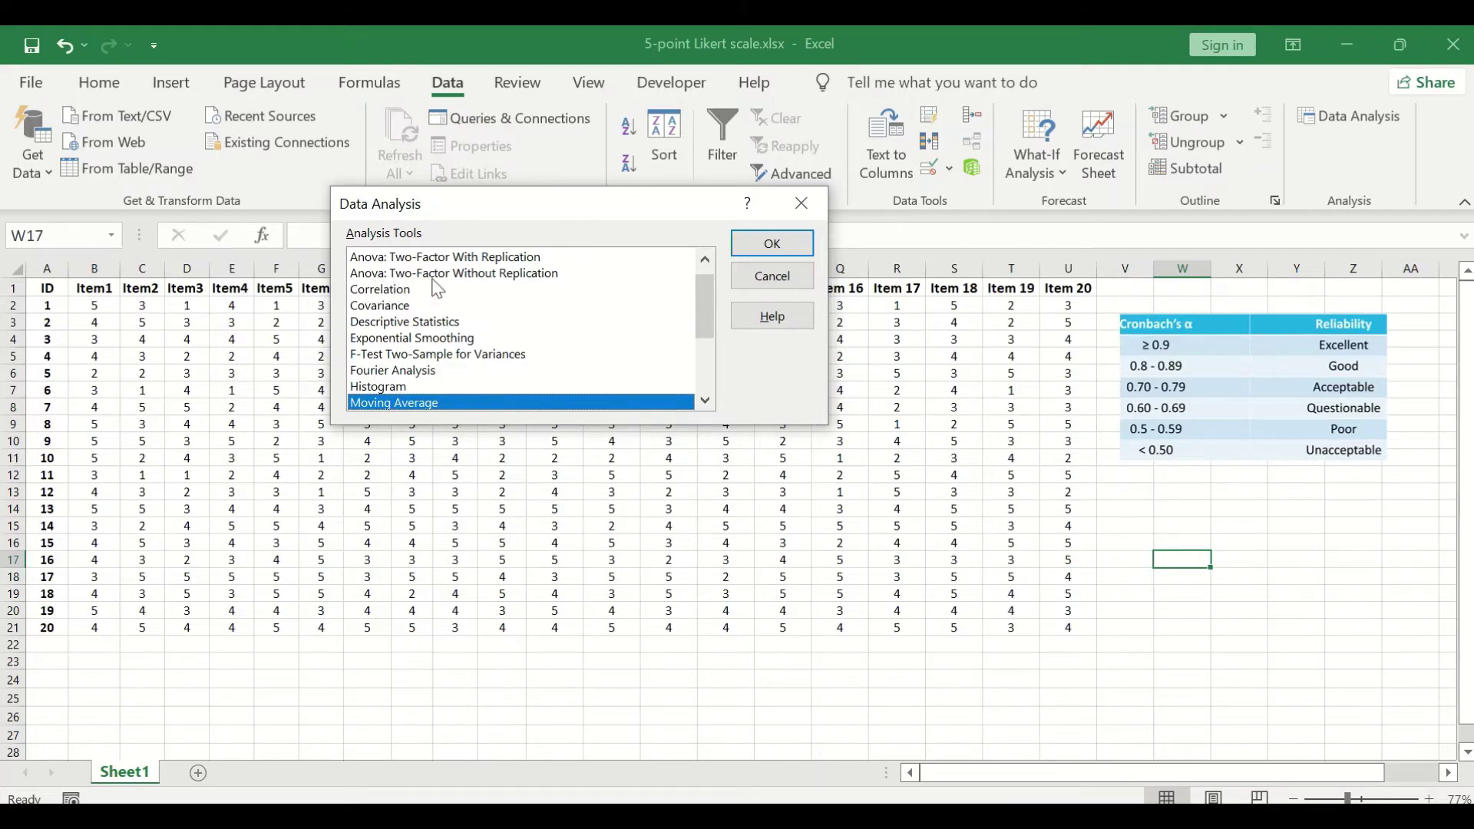
left_click(477, 274)
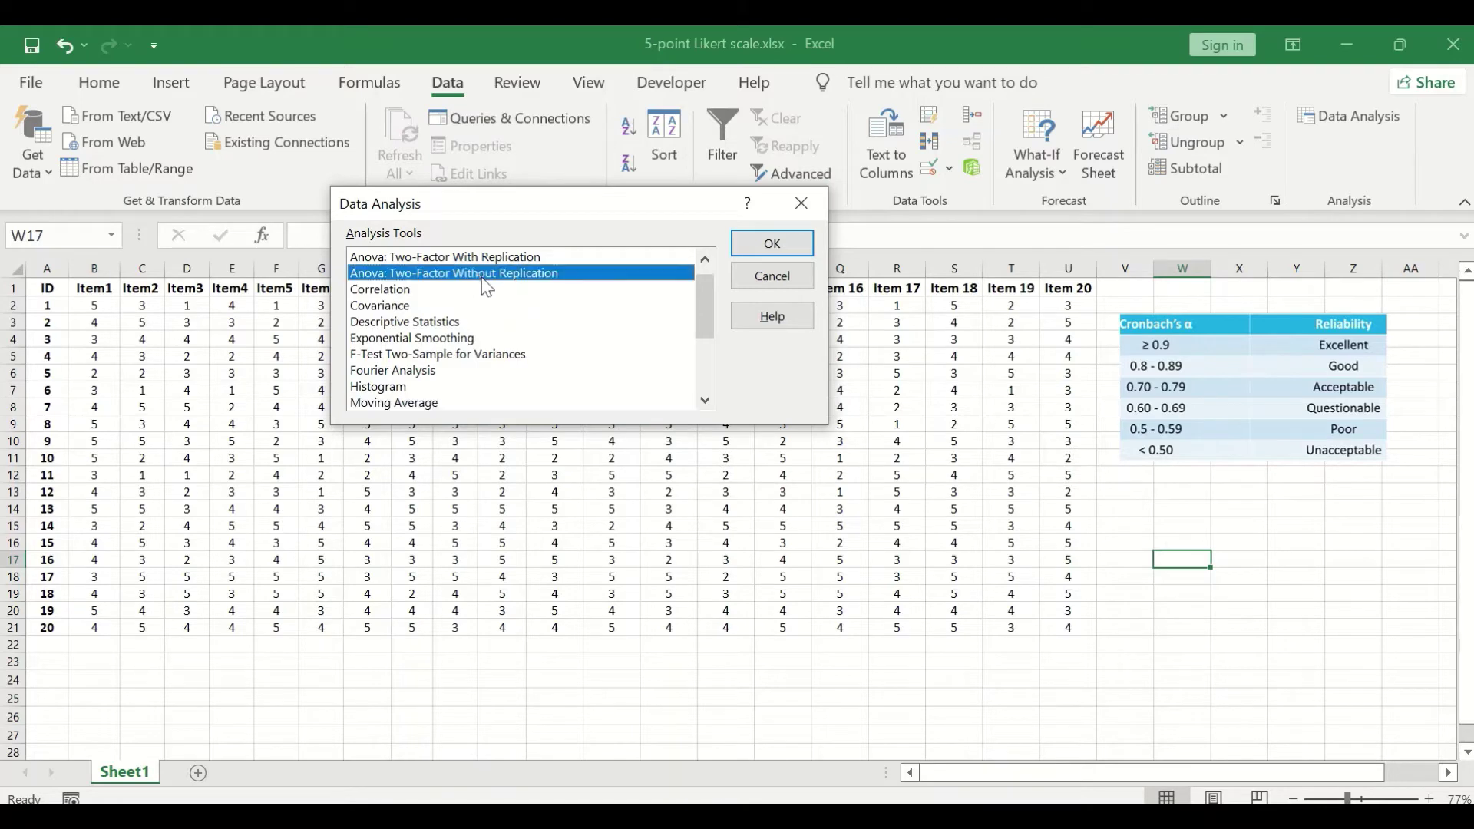
- Set the Anova input range to $A$1:$U$21 with Labels ticked and output on a new worksheet
left_click(769, 256)
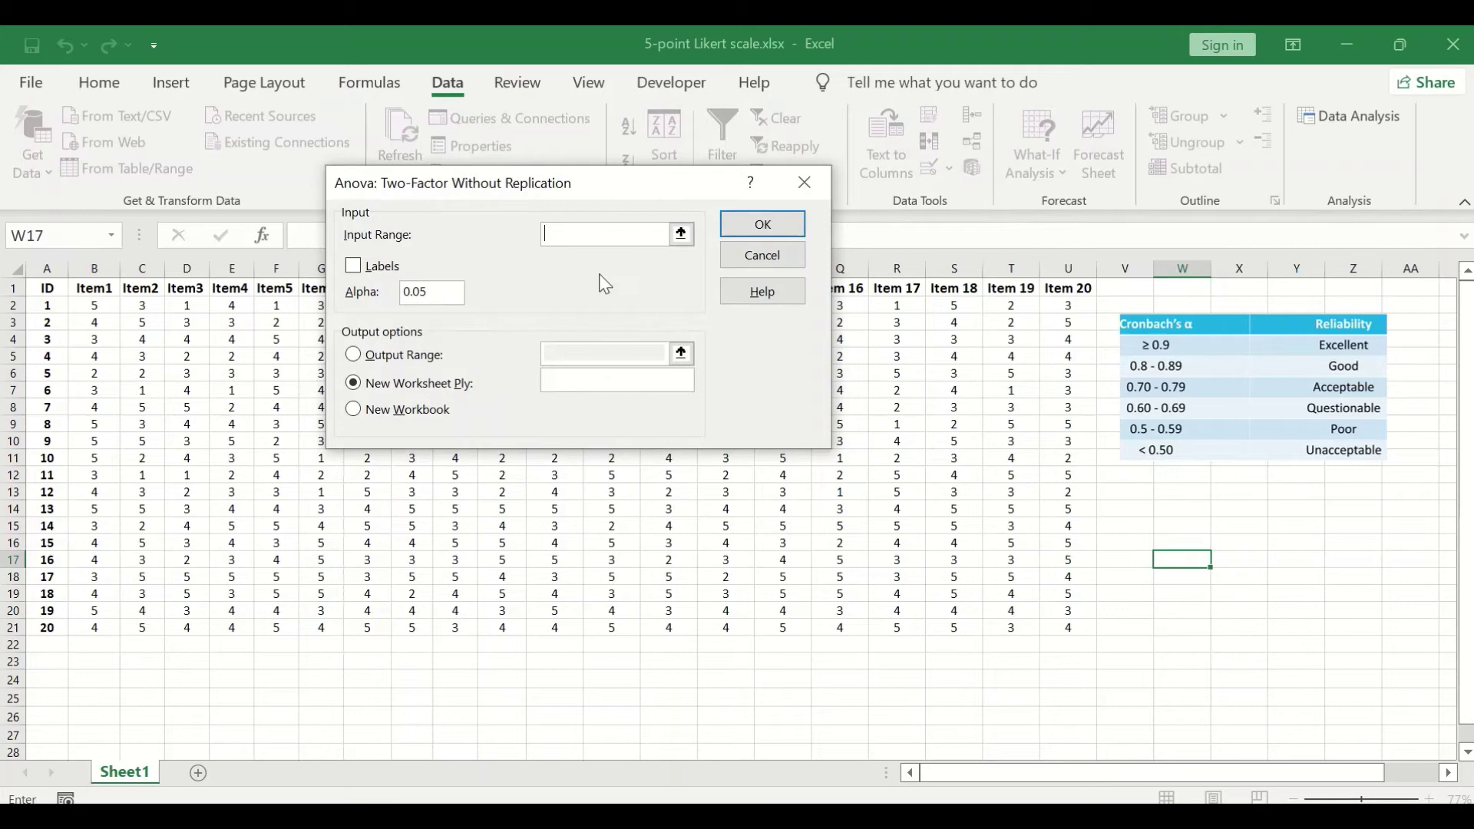
left_click_drag(602, 181, 631, 243)
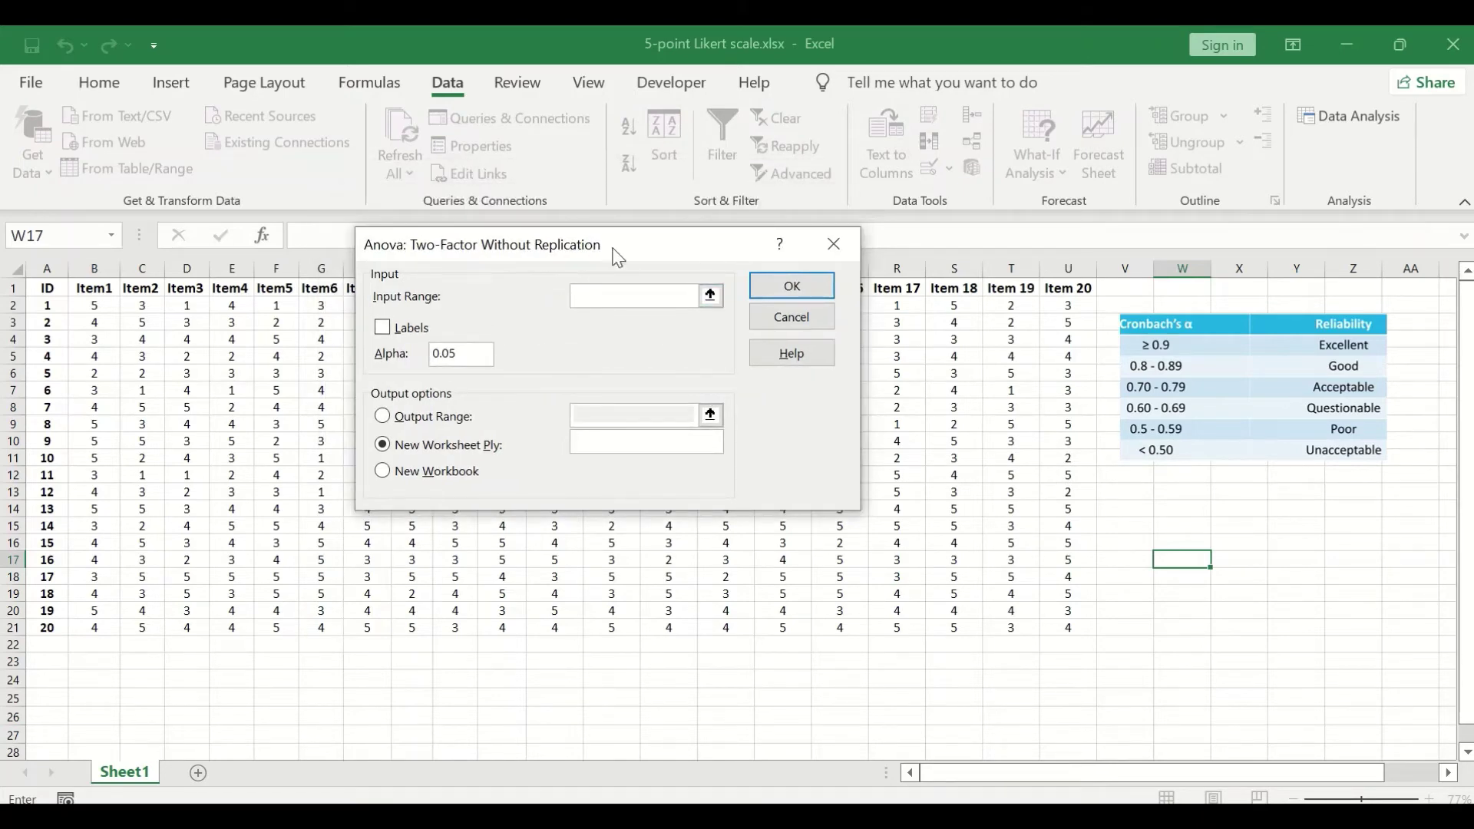
left_click(710, 296)
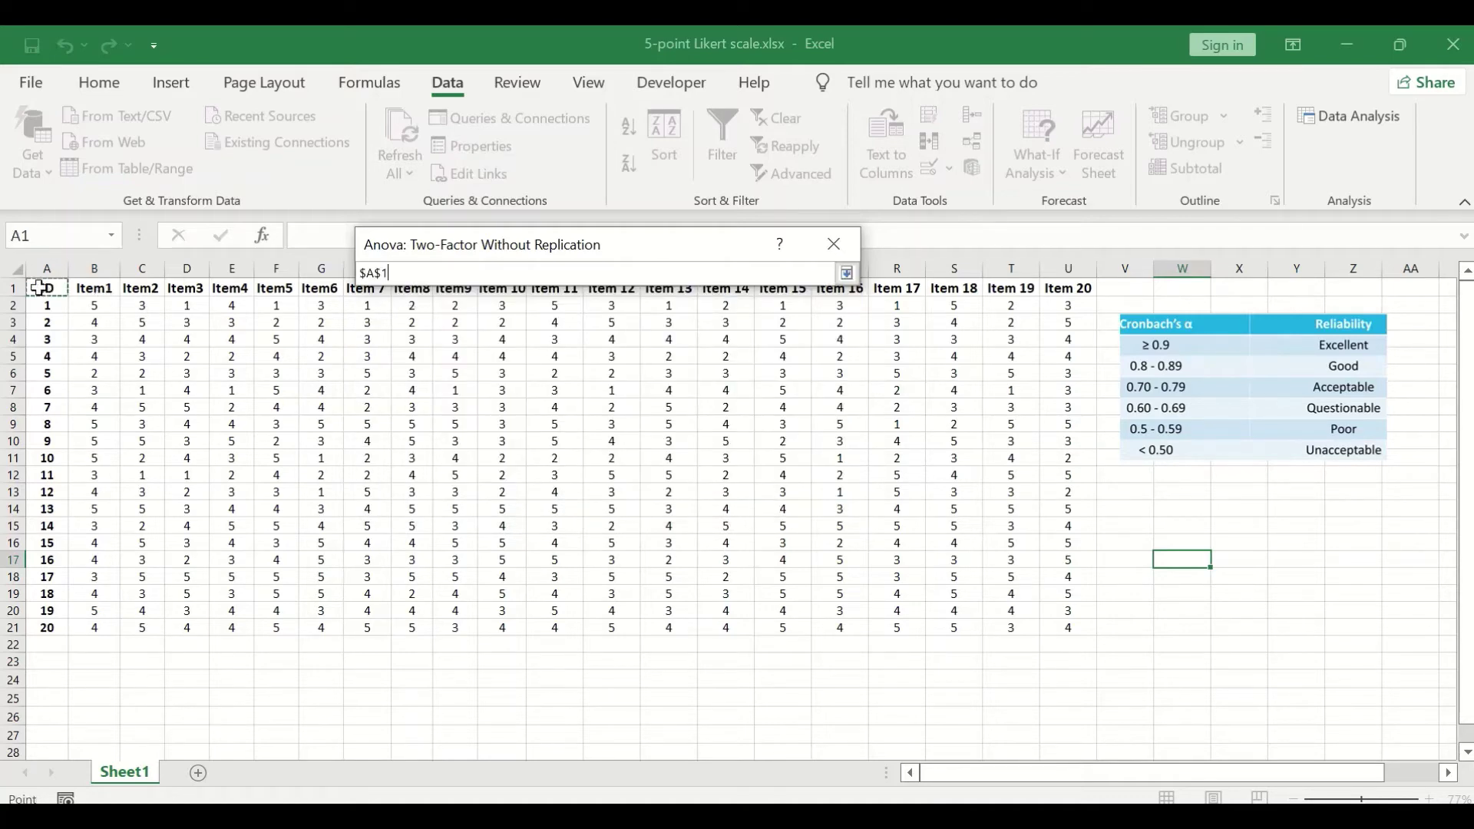
left_click_drag(39, 288, 1058, 630)
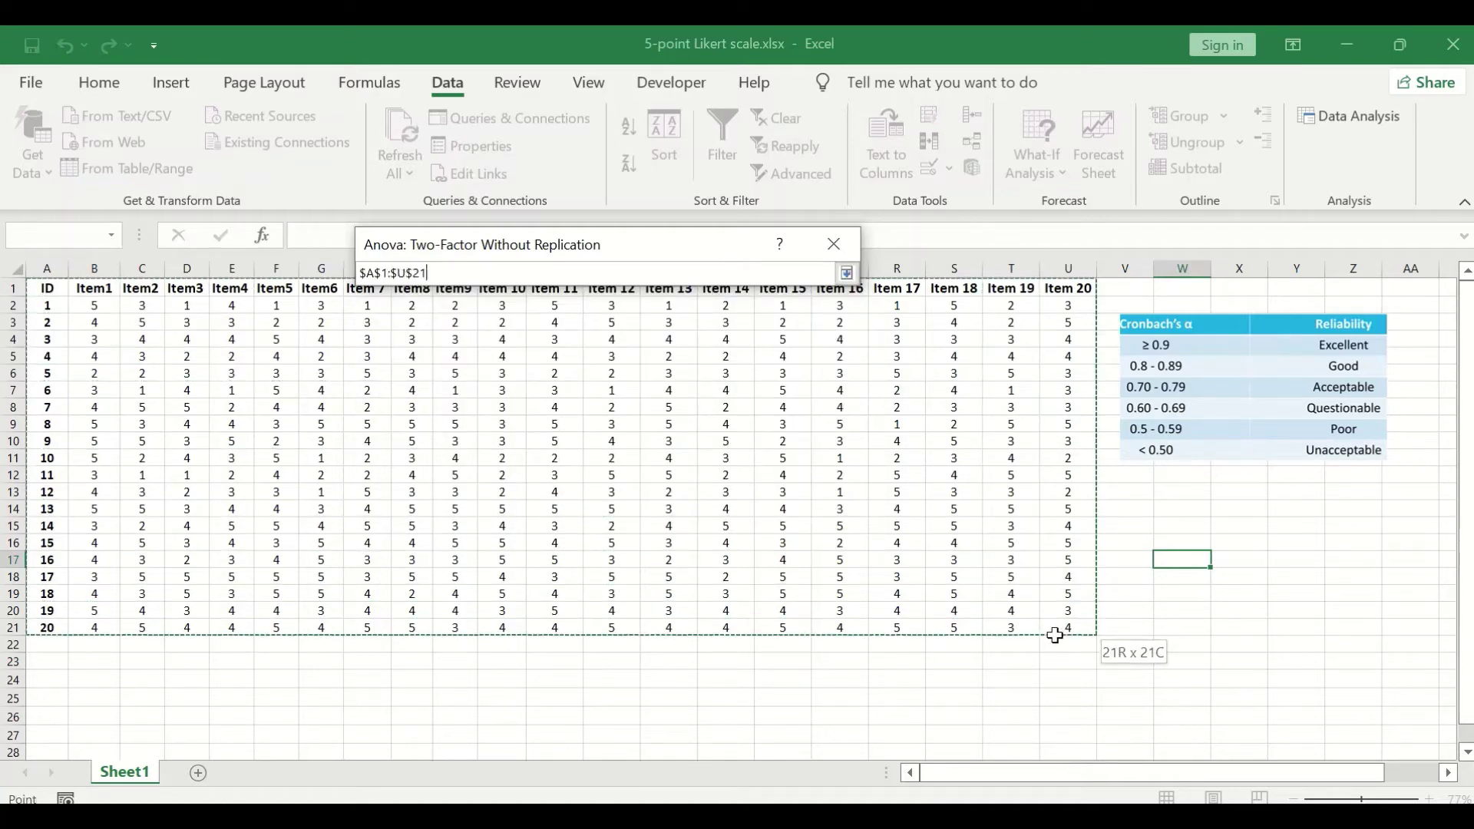
left_click(844, 273)
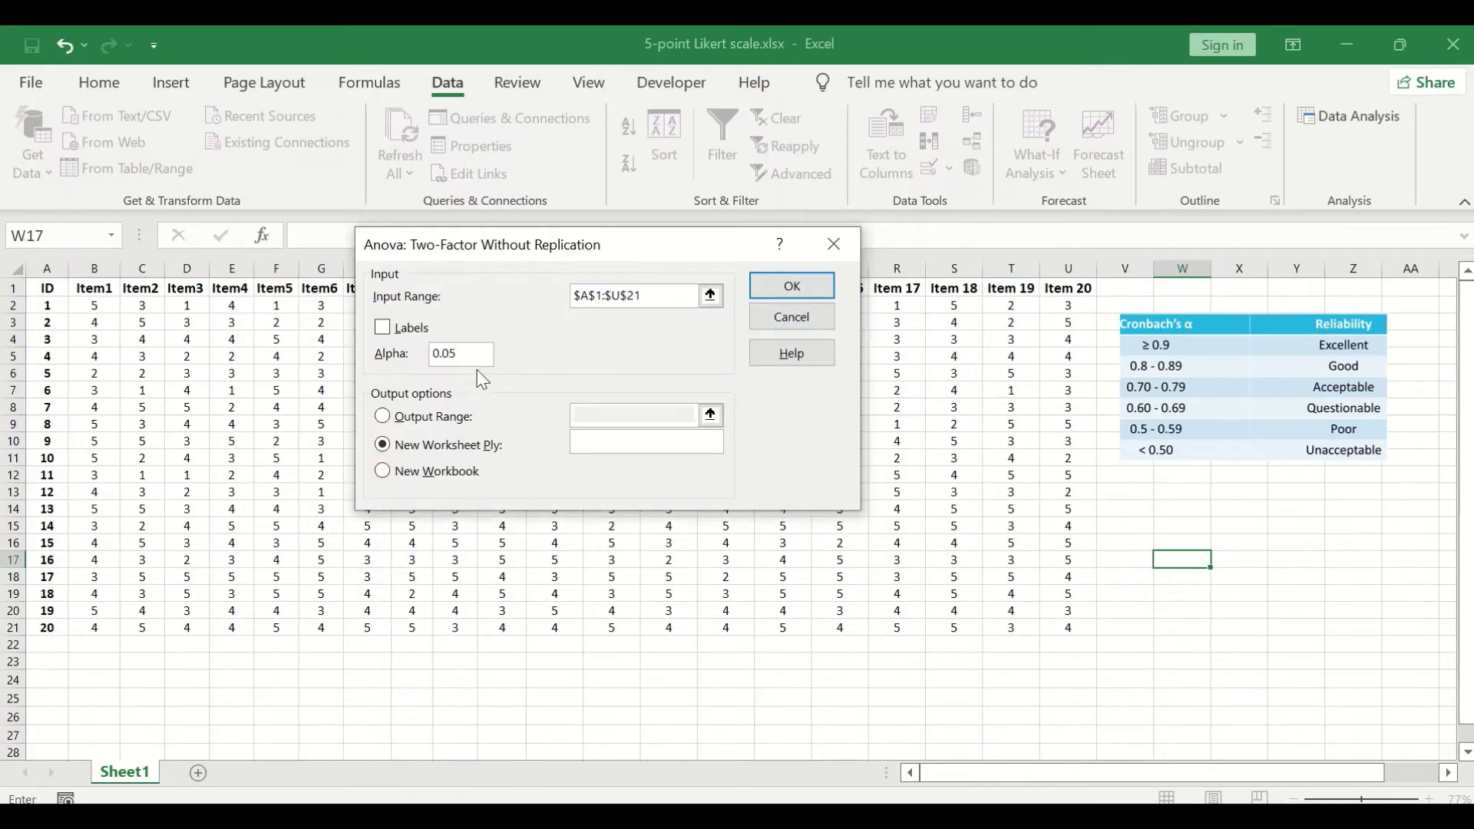
left_click(380, 328)
- Run the ANOVA onto a new Sheet2 and bring its ANOVA table into view
left_click(794, 287)
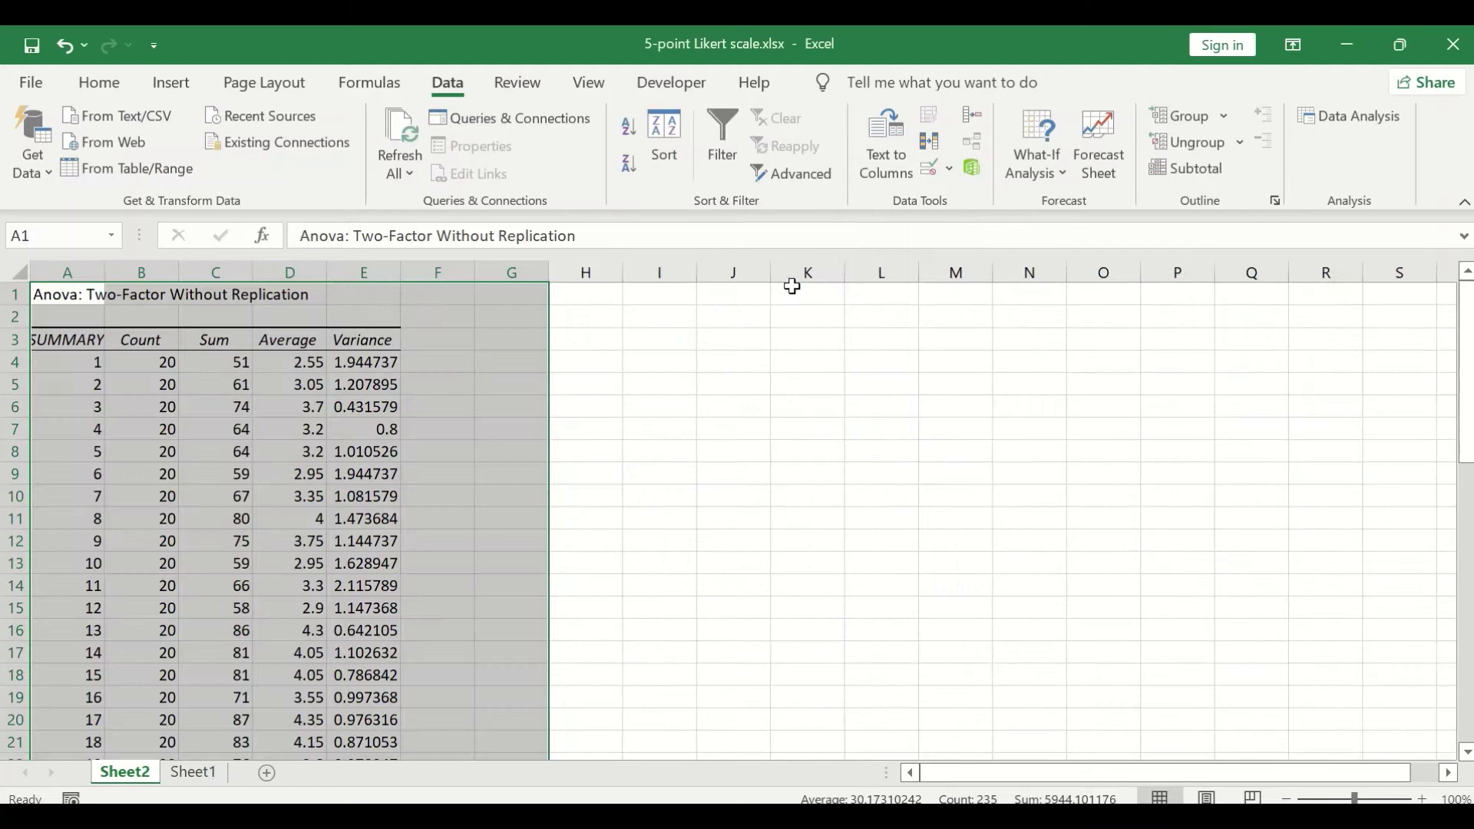
scroll(569, 449, "down", 1)
scroll(569, 449, "down", 2)
scroll(569, 449, "up", 2)
left_click(883, 474)
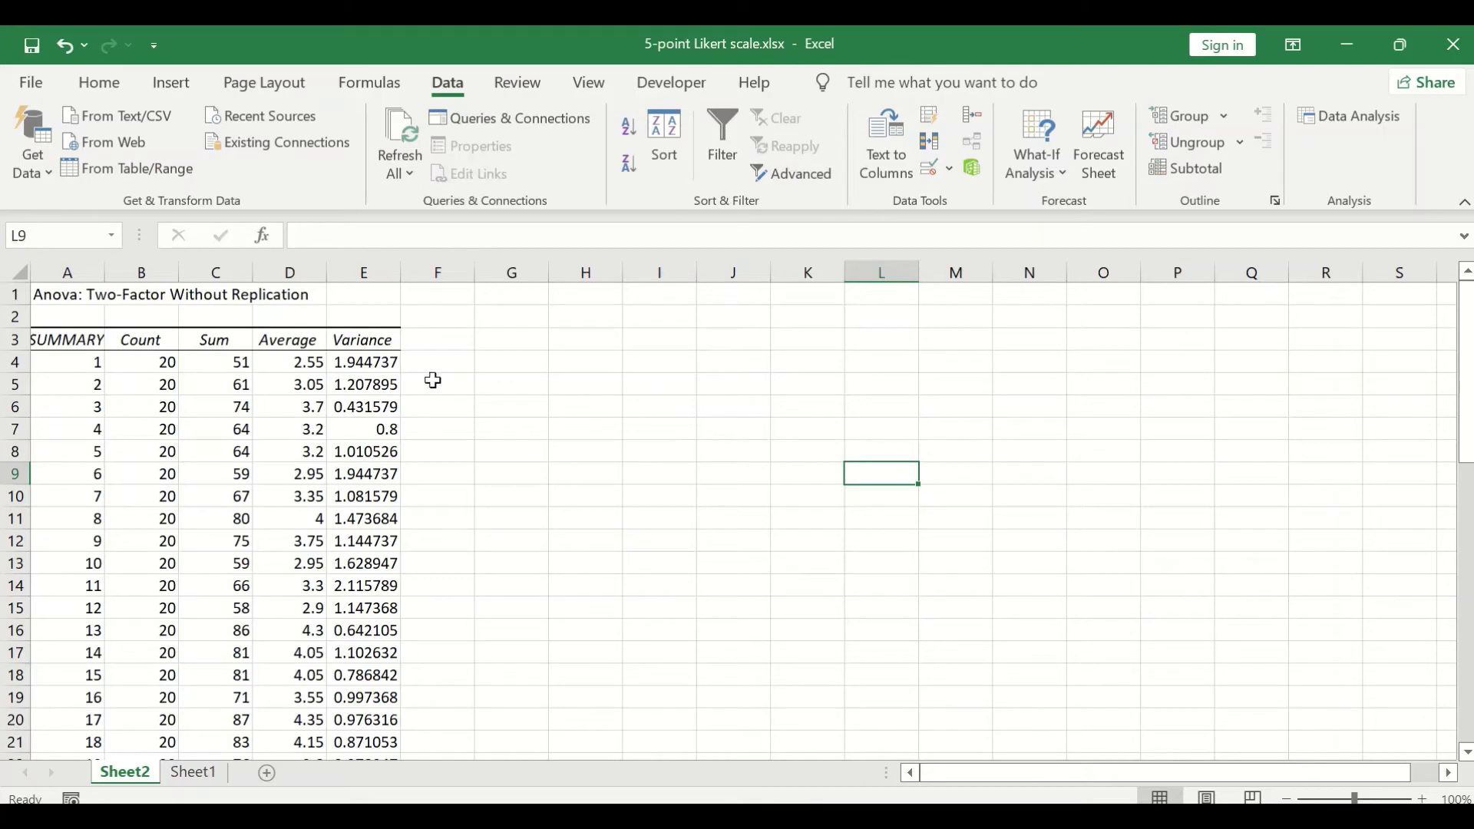
scroll(434, 383, "down", 2)
scroll(434, 383, "down", 5)
scroll(435, 385, "down", 6)
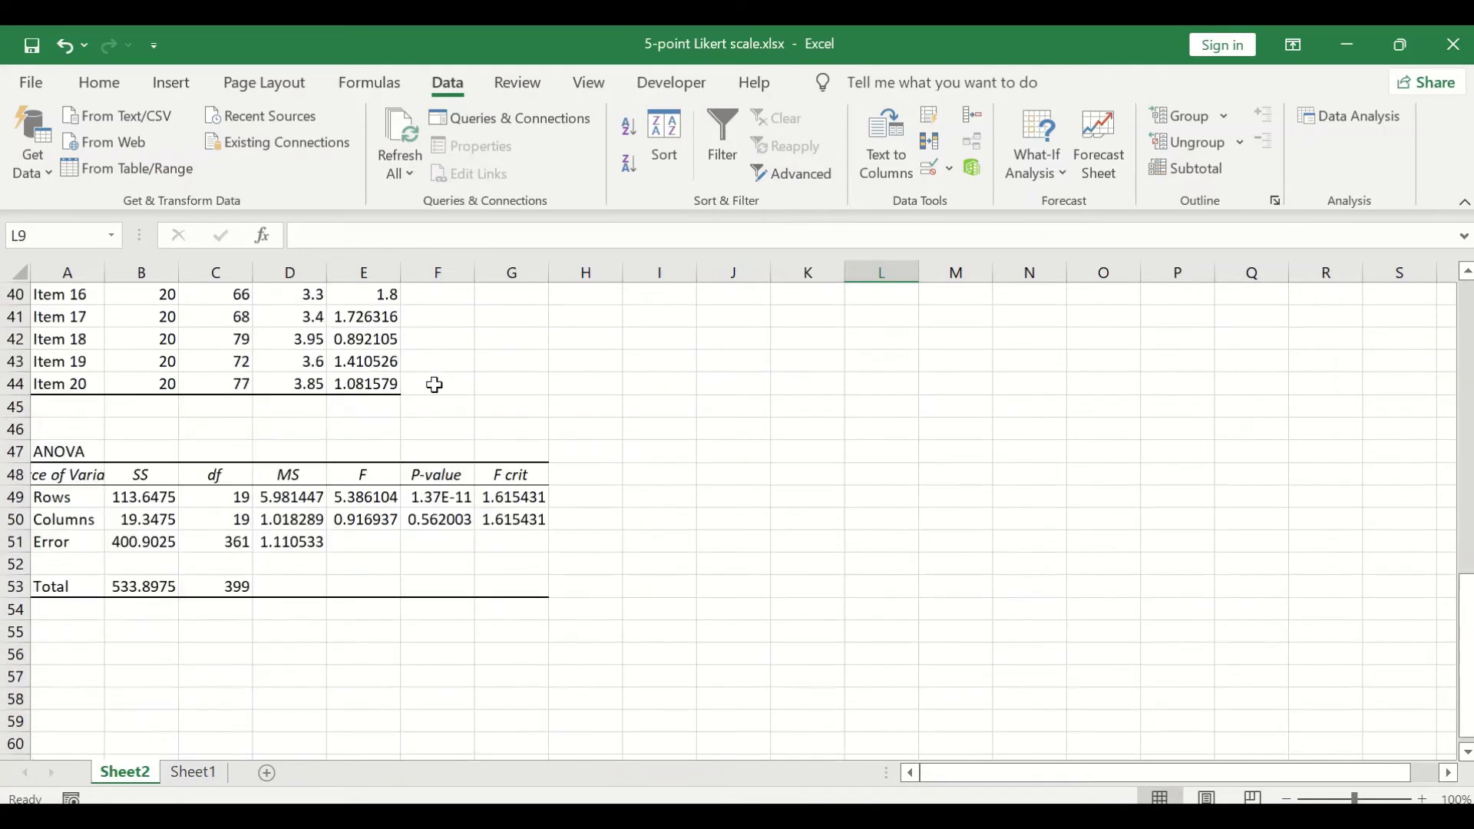
scroll(461, 493, "up", 13)
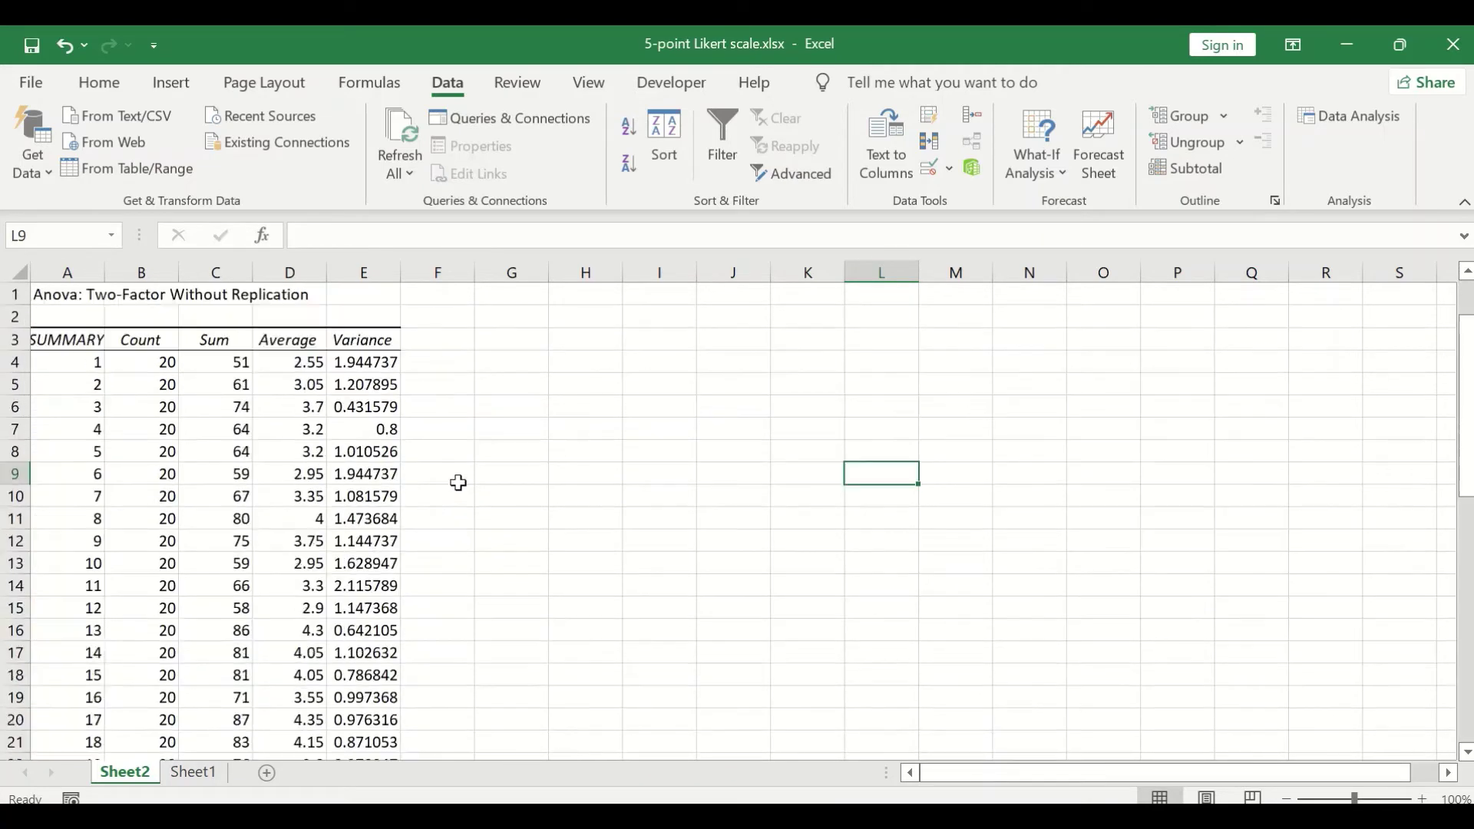
scroll(318, 430, "down", 9)
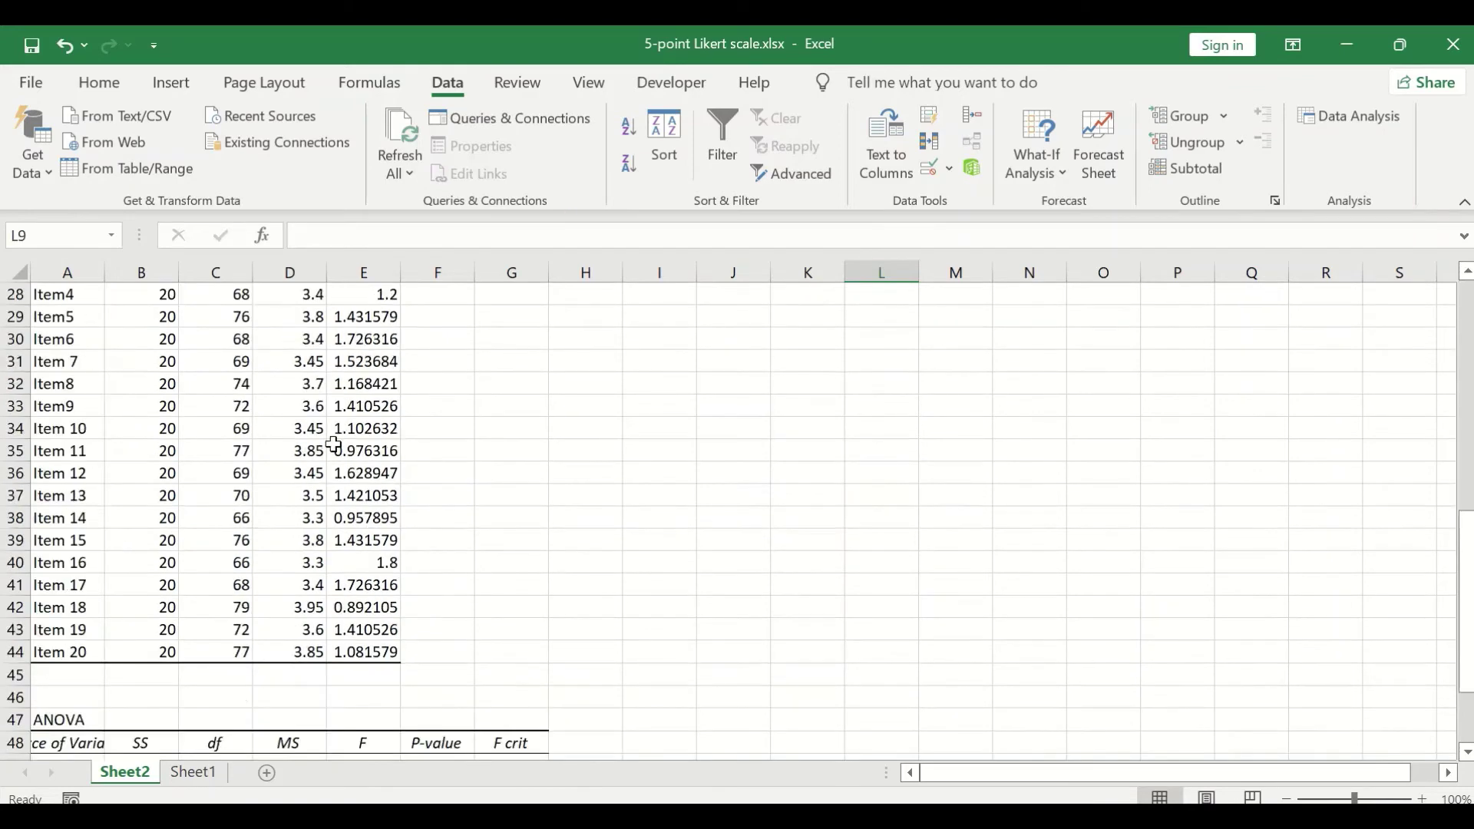
scroll(374, 497, "down", 5)
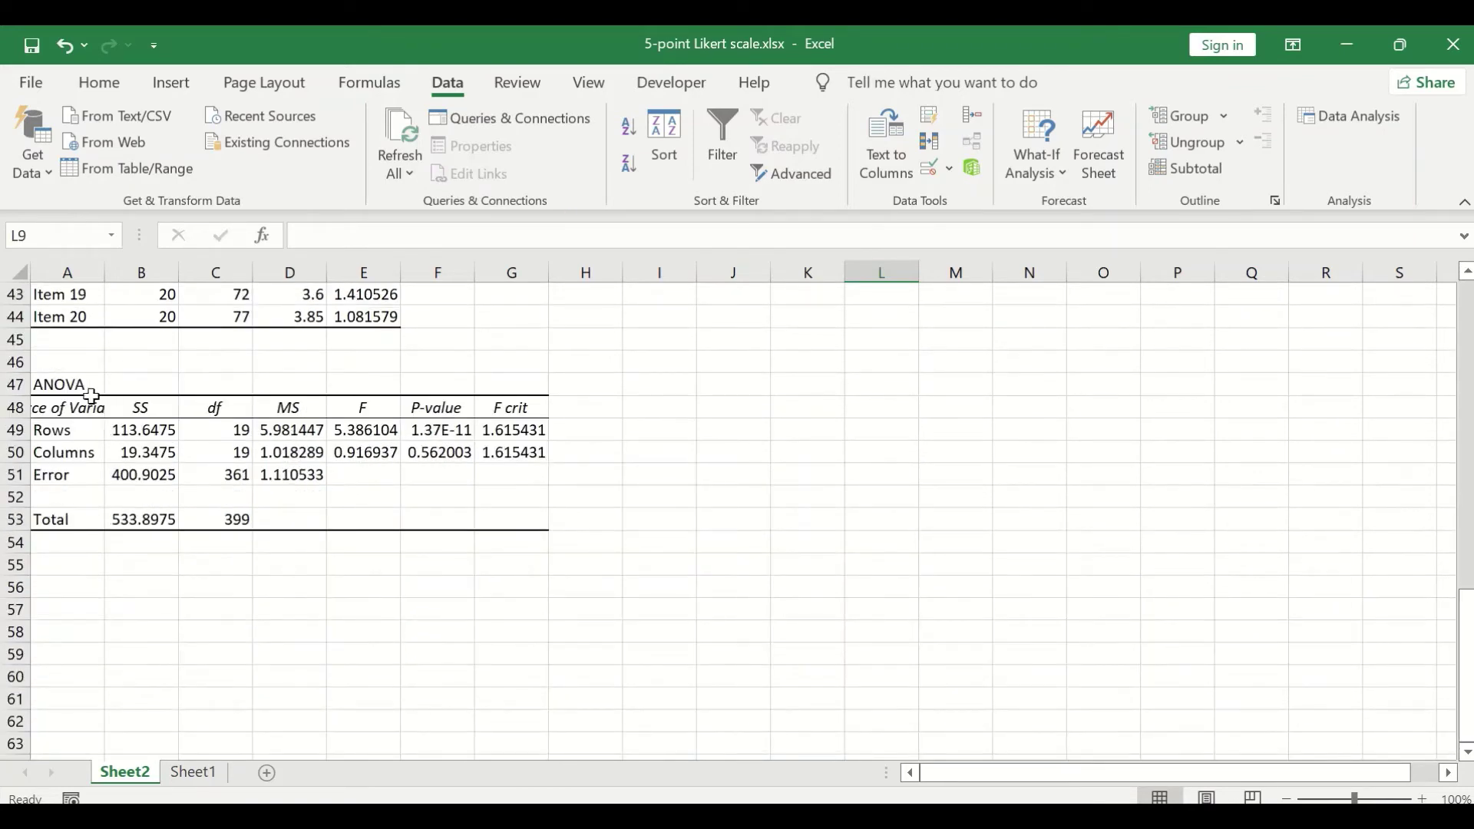
- Colour the Rows MS in D49 and the Error MS in D51 red
left_click(299, 435)
left_click(99, 82)
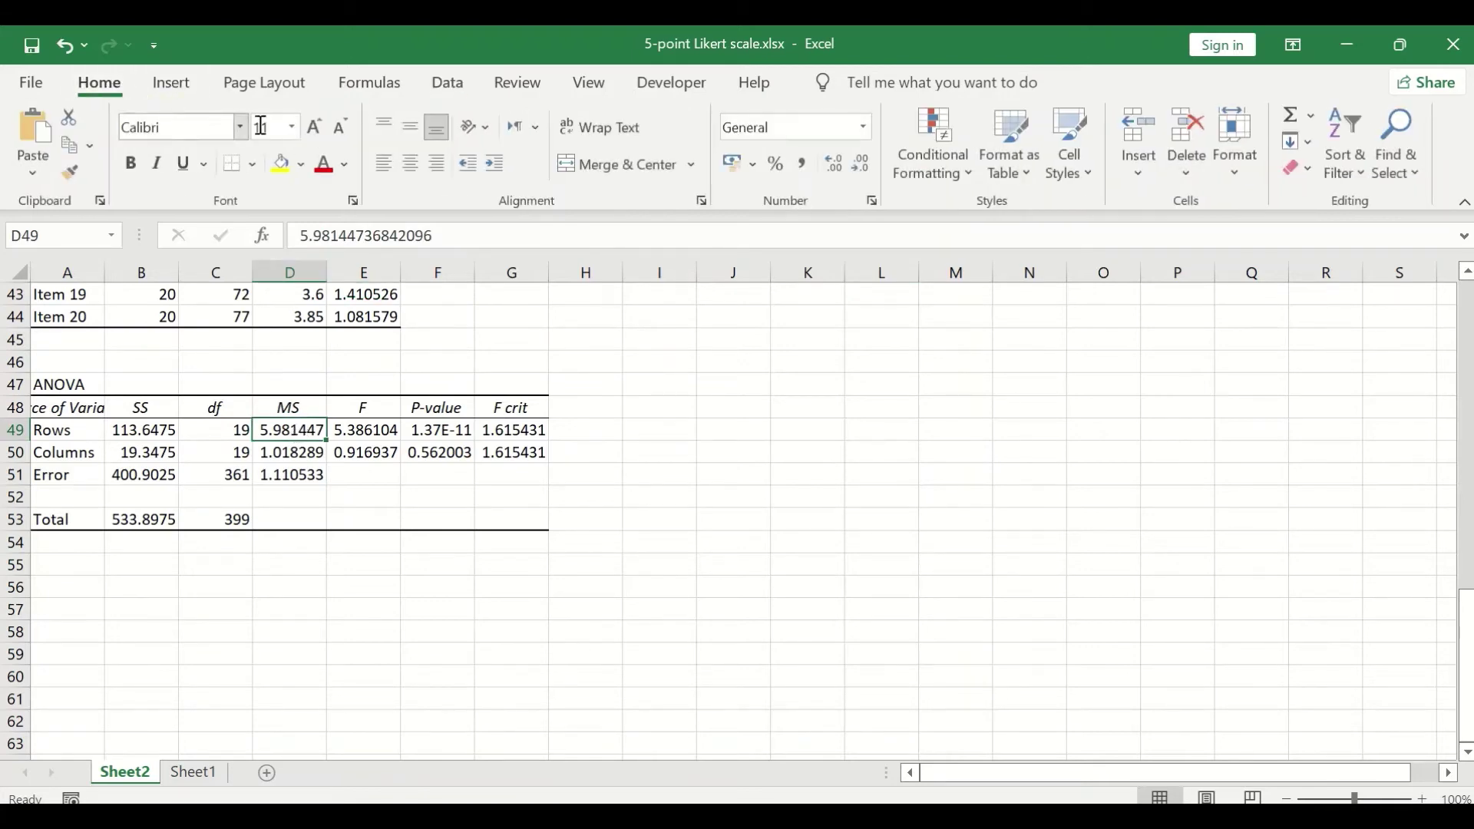
left_click(296, 473, "ctrl")
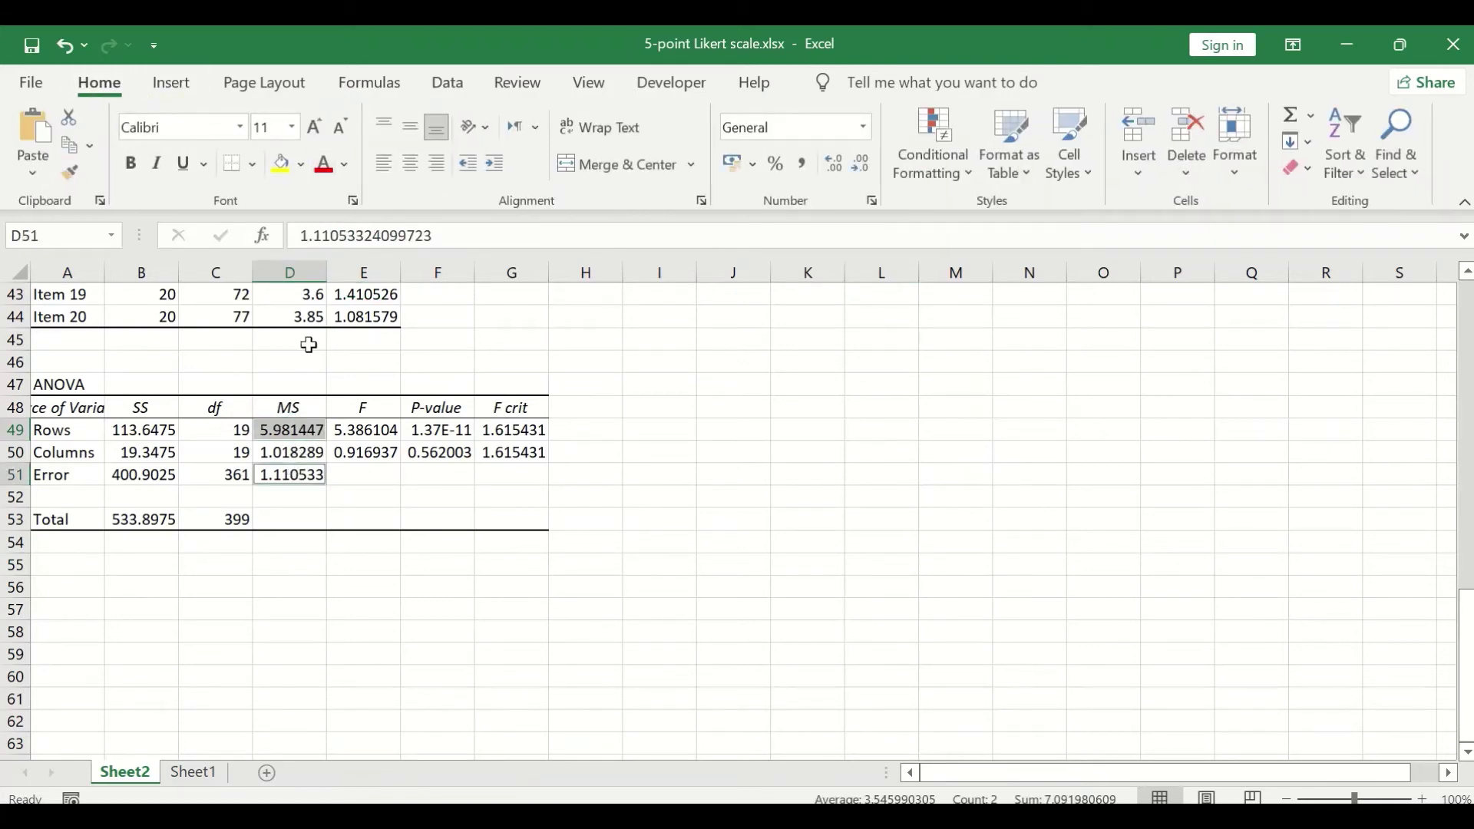
left_click(323, 165)
left_click(661, 450)
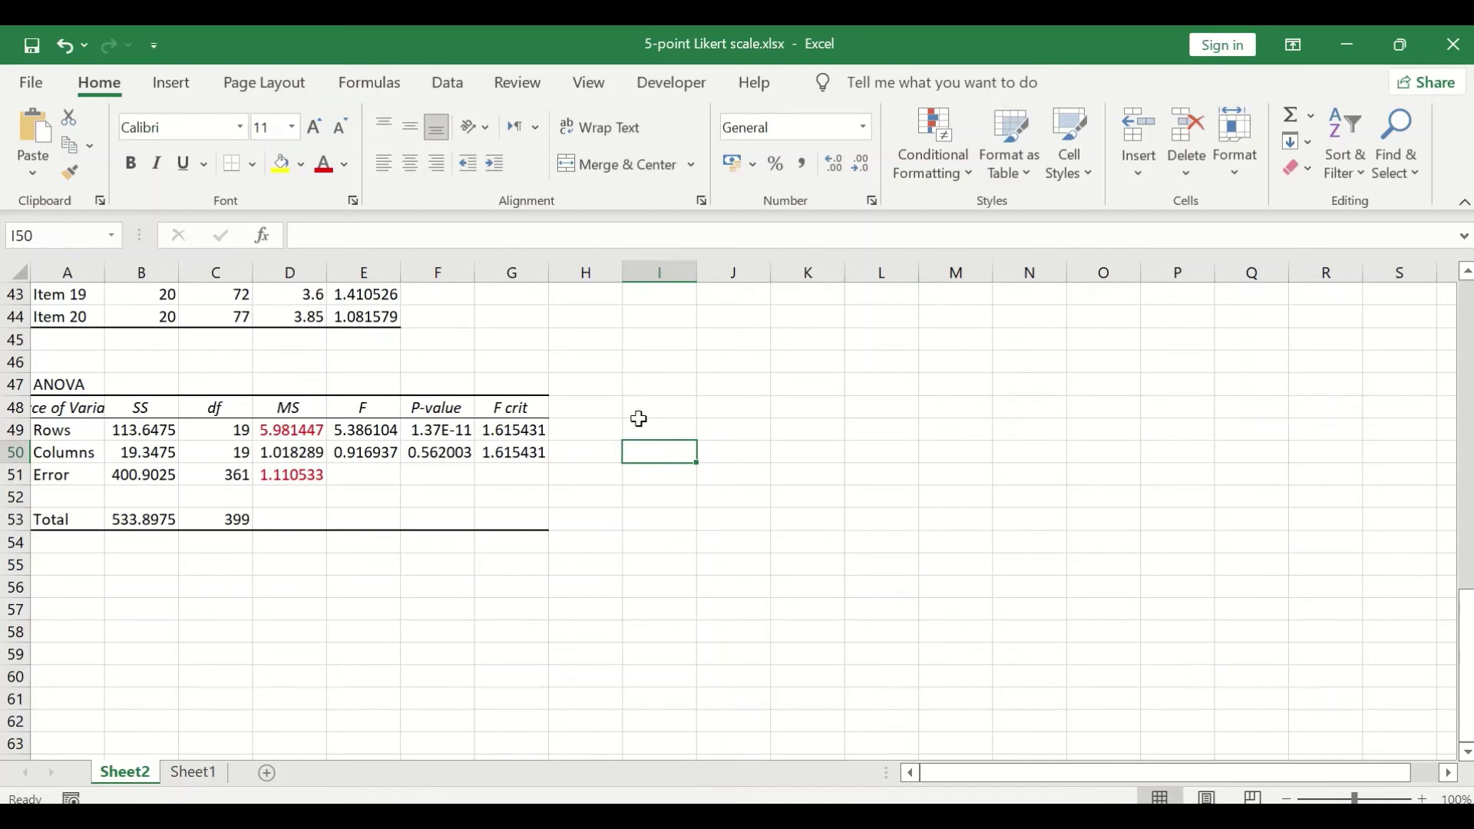
- Label I50 'Alpha' and enter =1-D51/D49 in J50, giving 0.814337
type("Alpha")
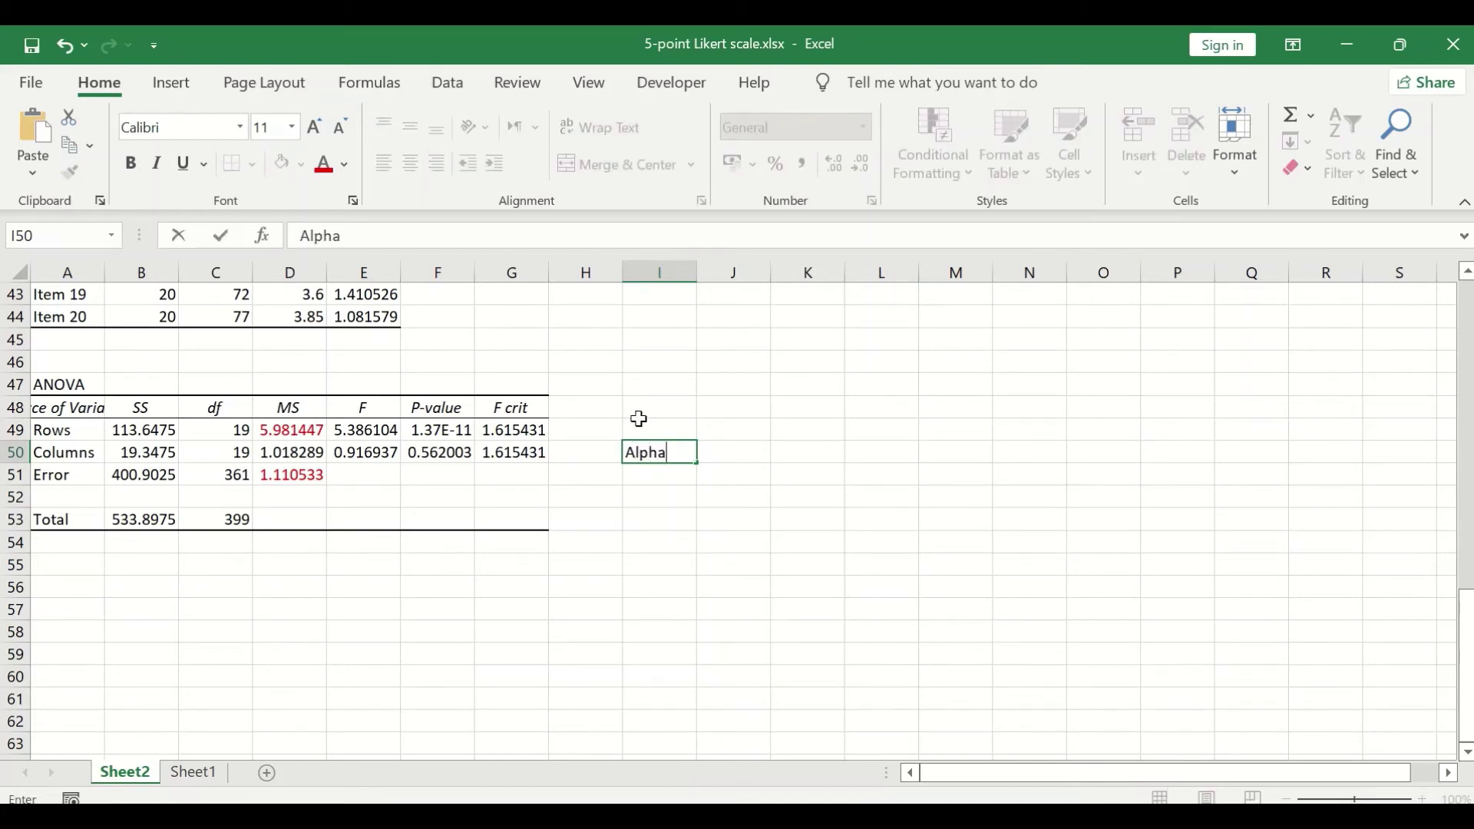
left_click(726, 453)
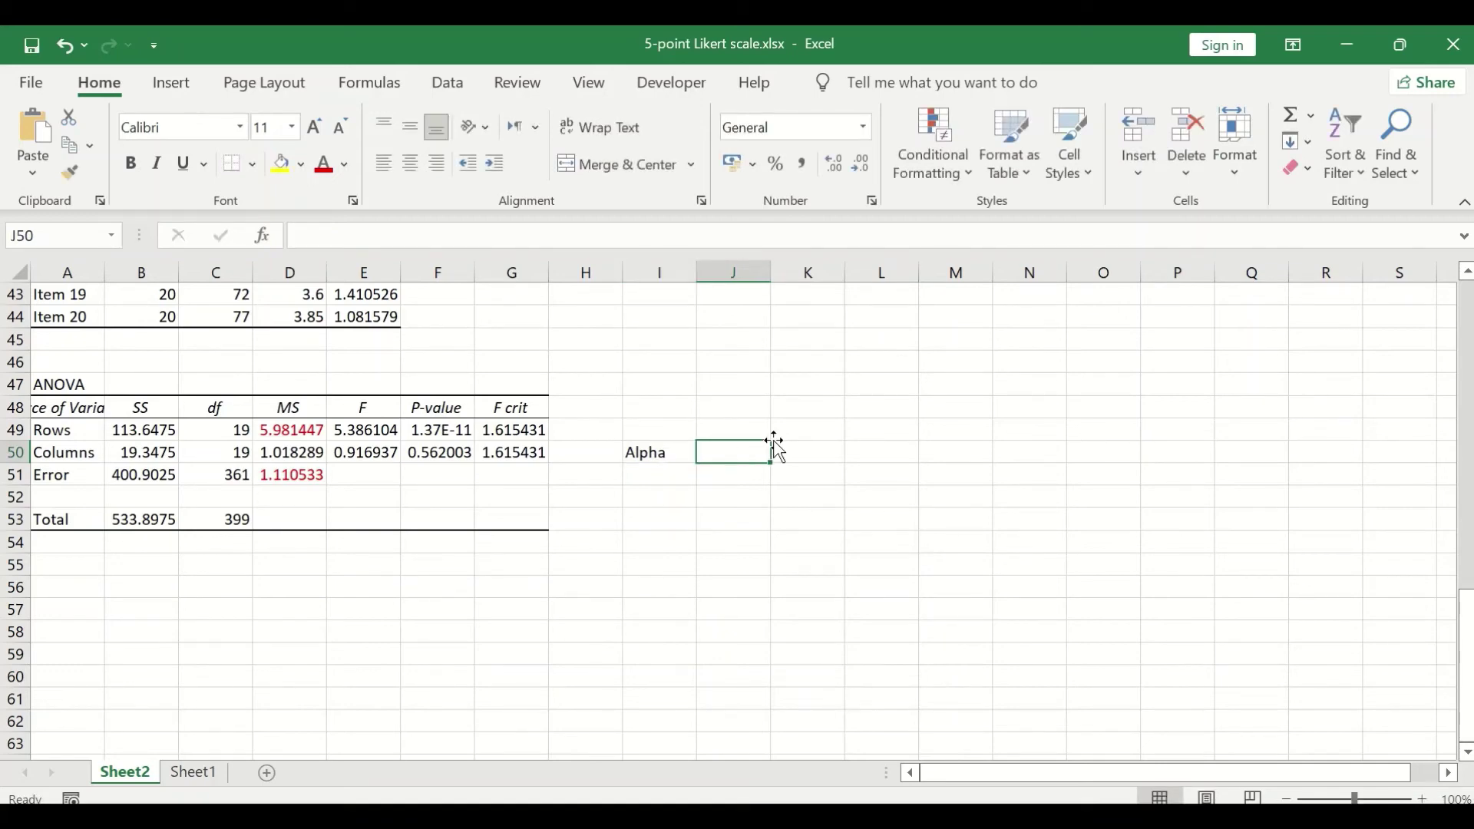
type("=")
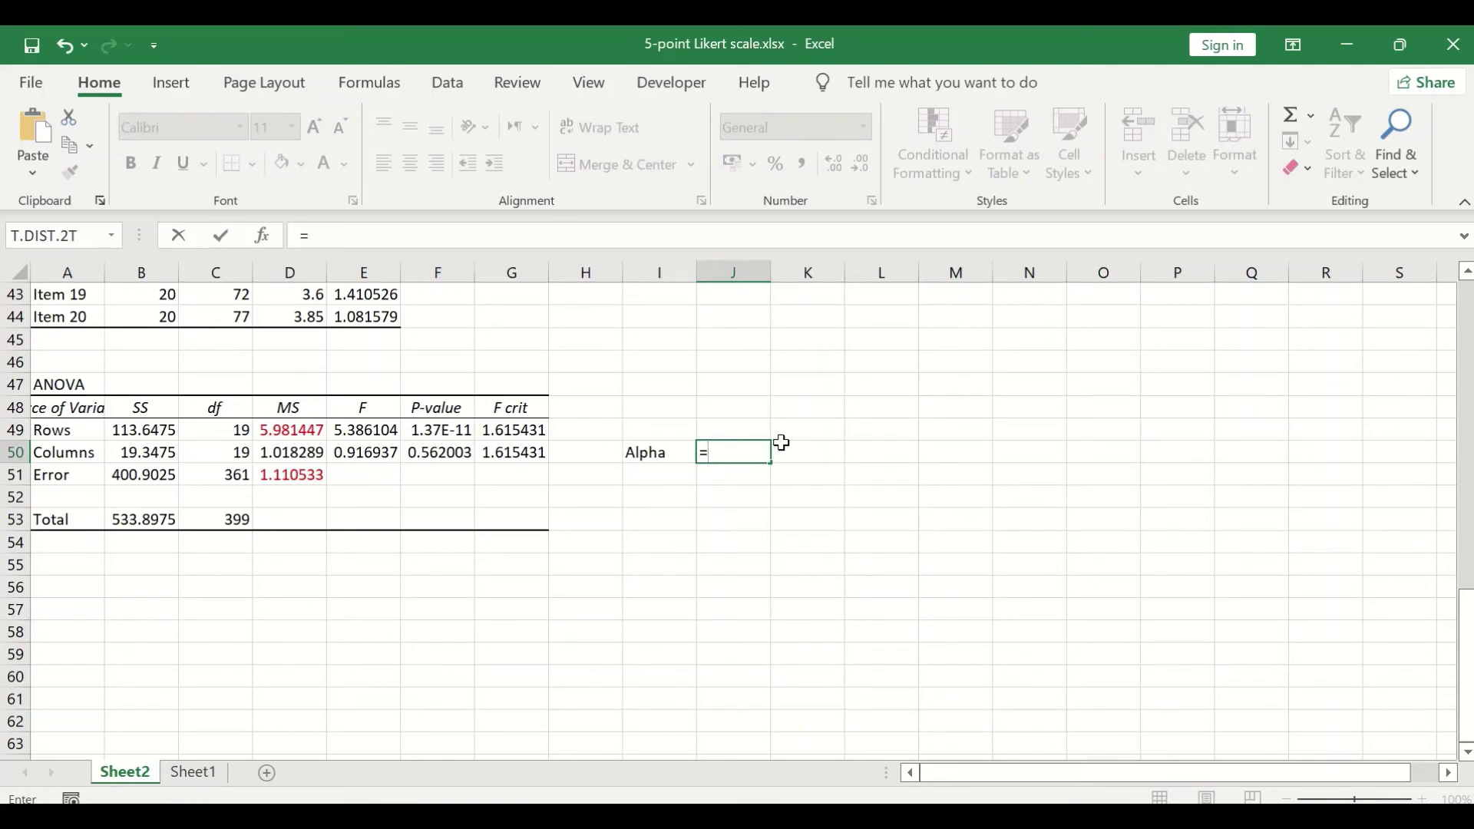
type("1-")
left_click(293, 478)
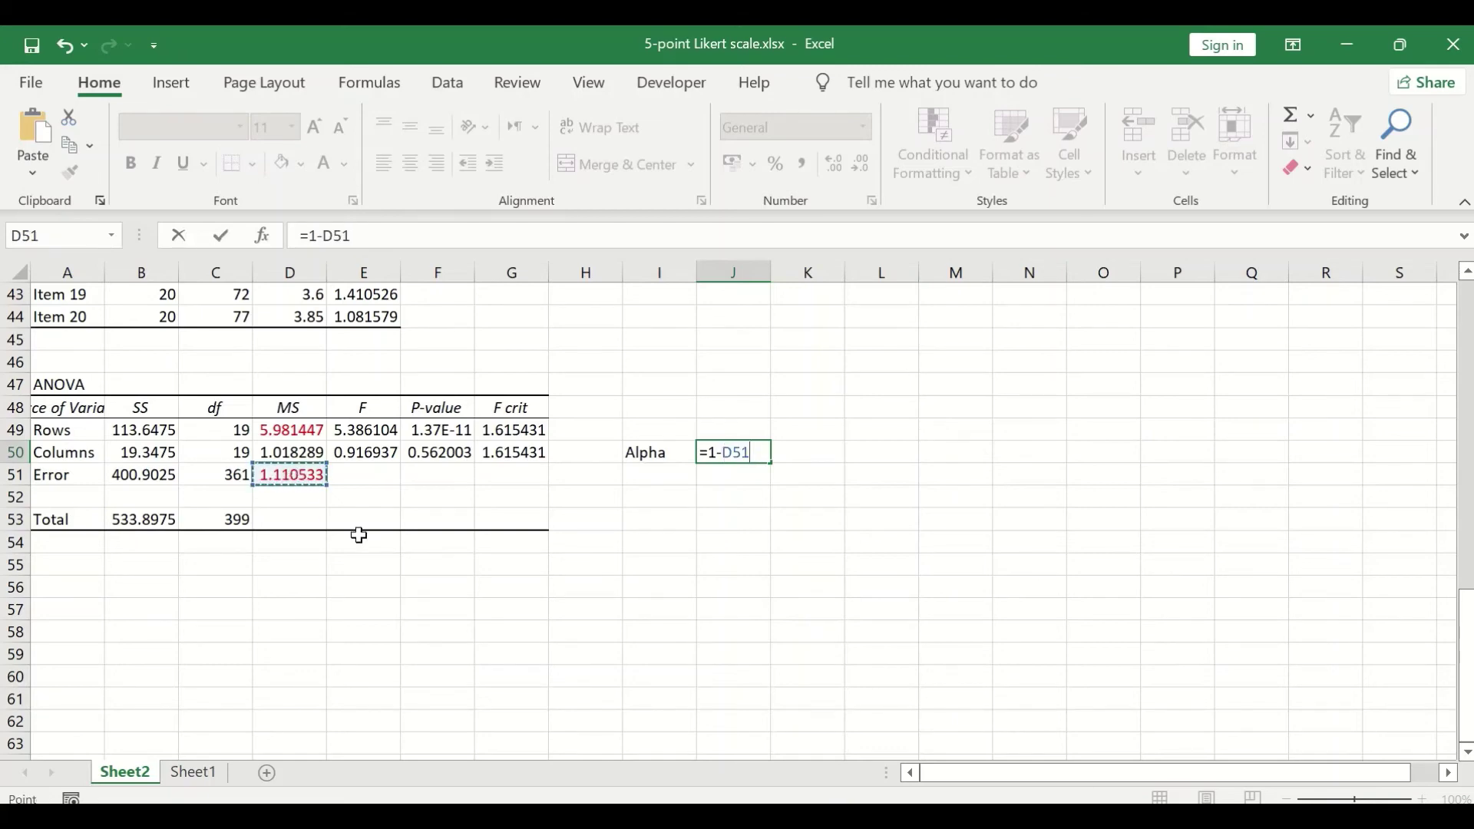
type("/")
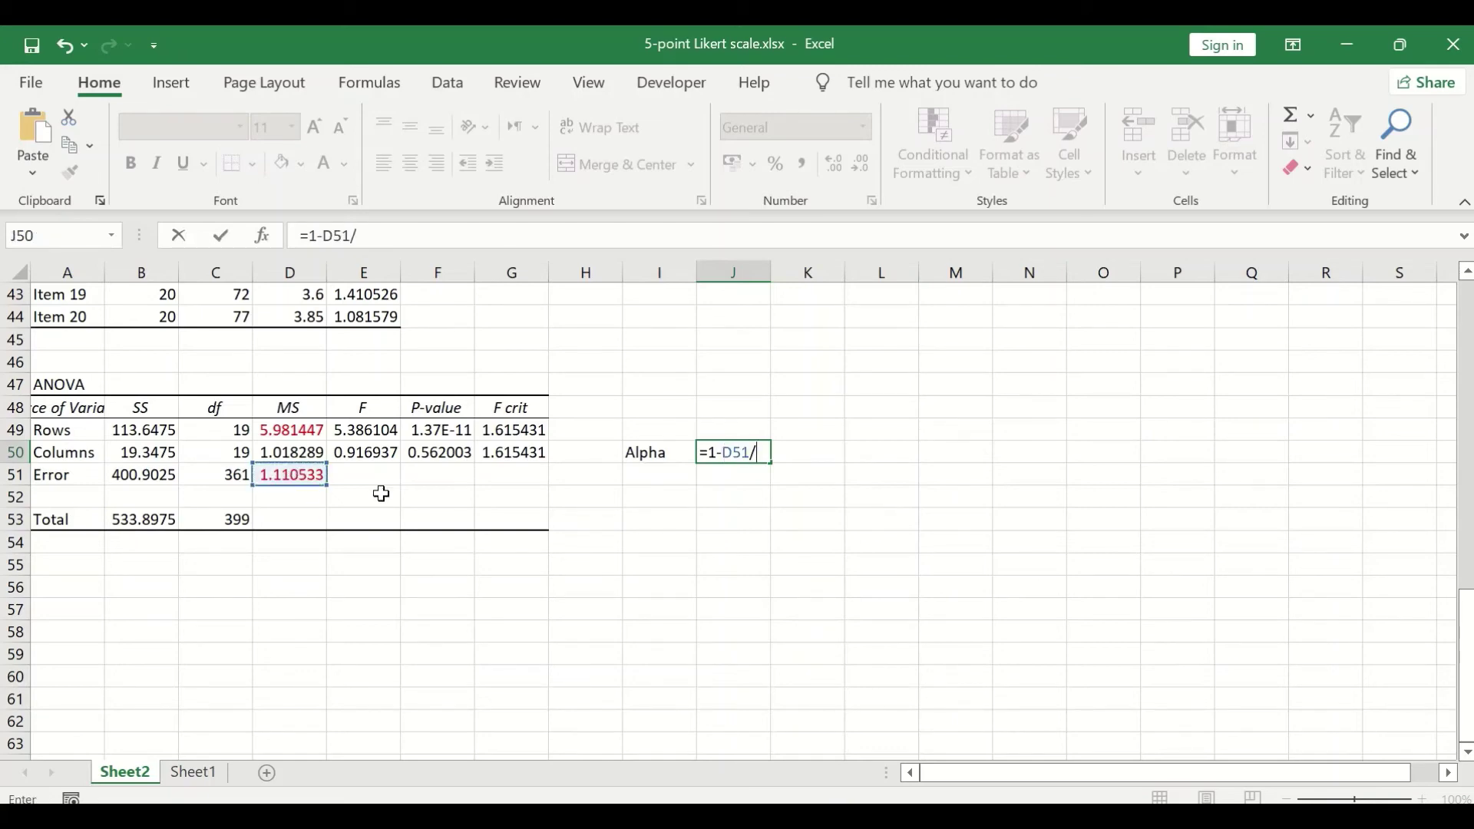
left_click(291, 429)
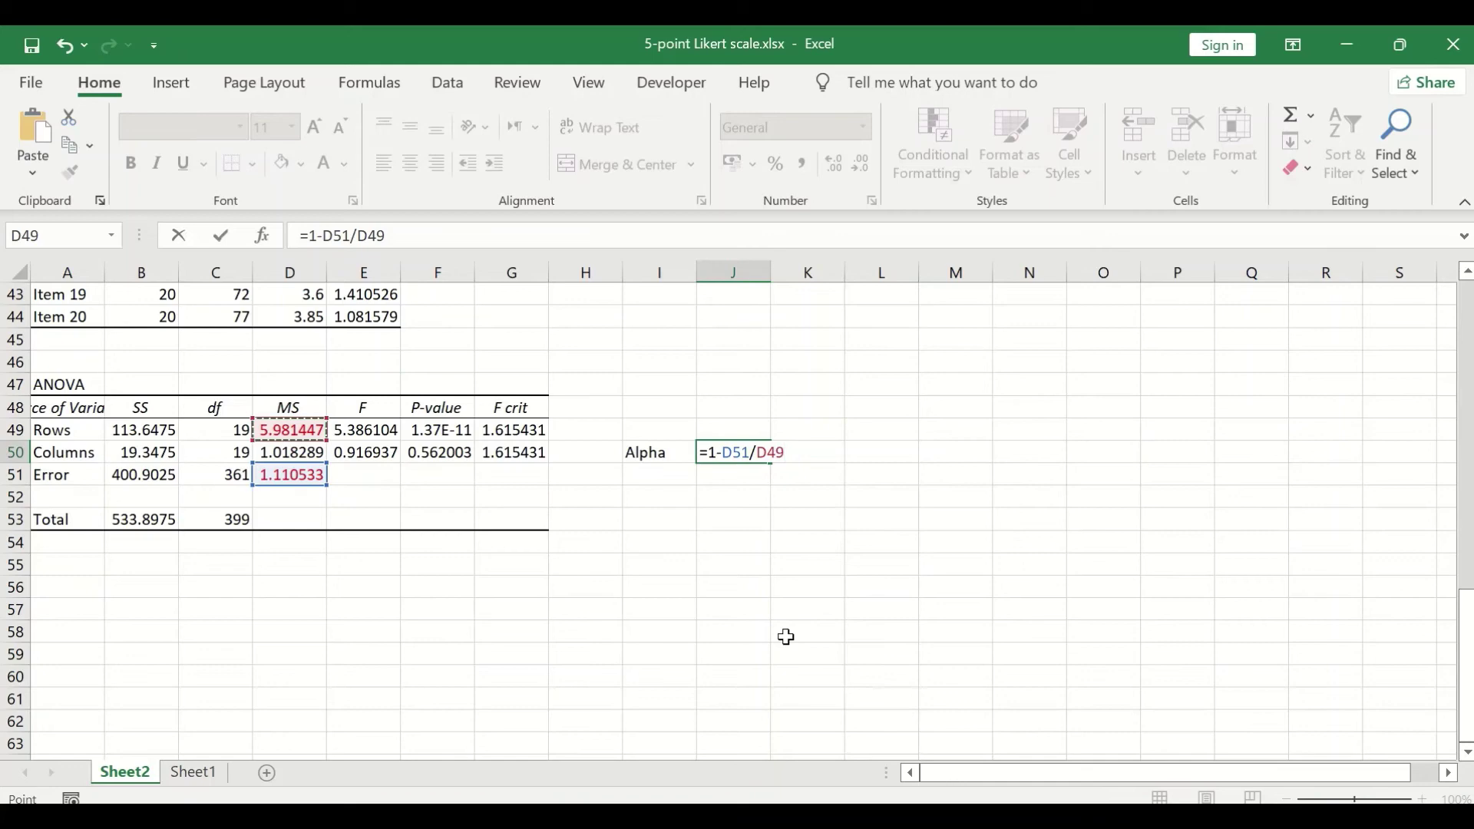
key("Return")
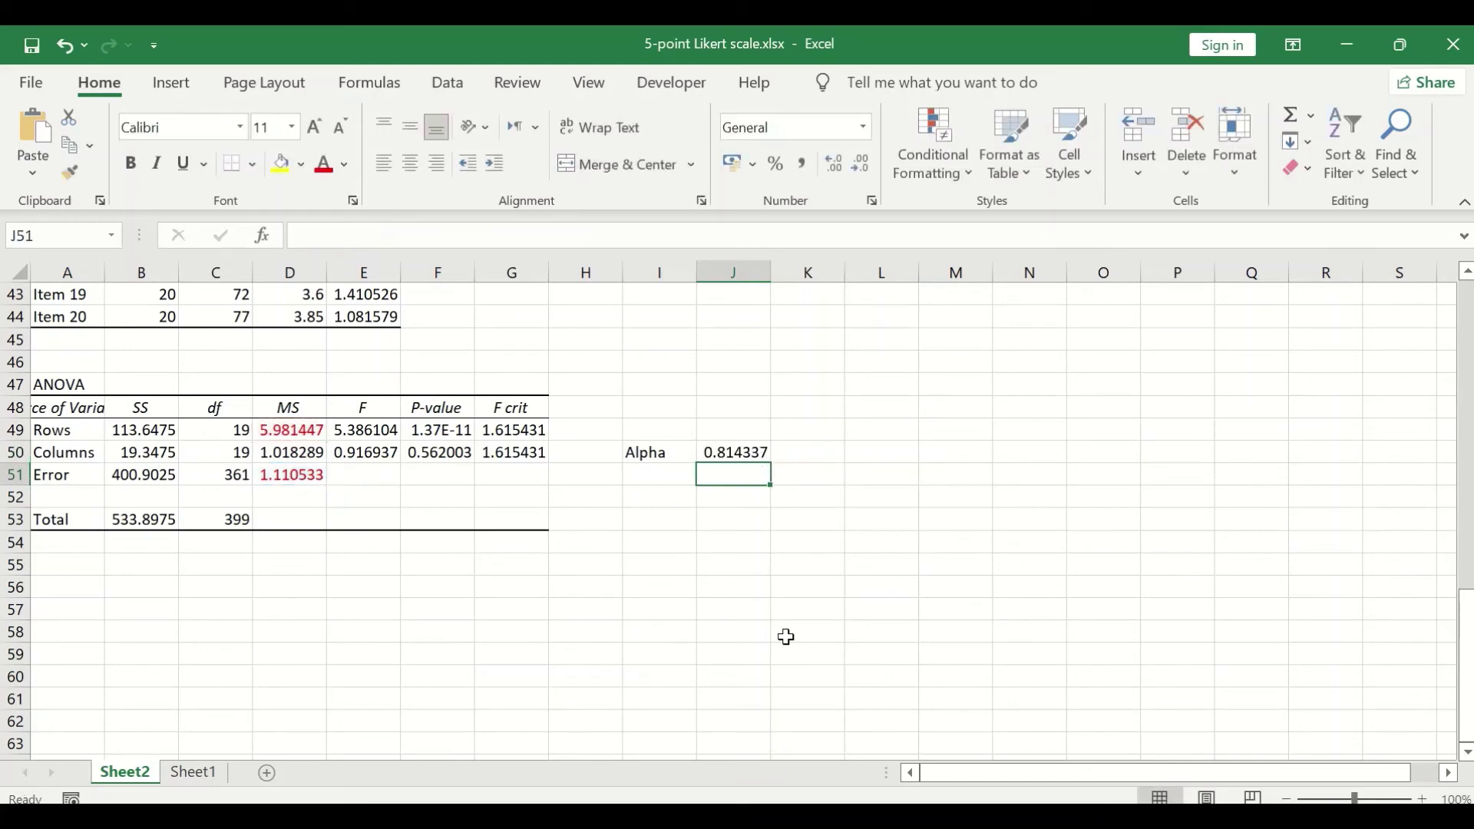
- Round the alpha value in J50 to three decimals so it reads 0.814
left_click(729, 458)
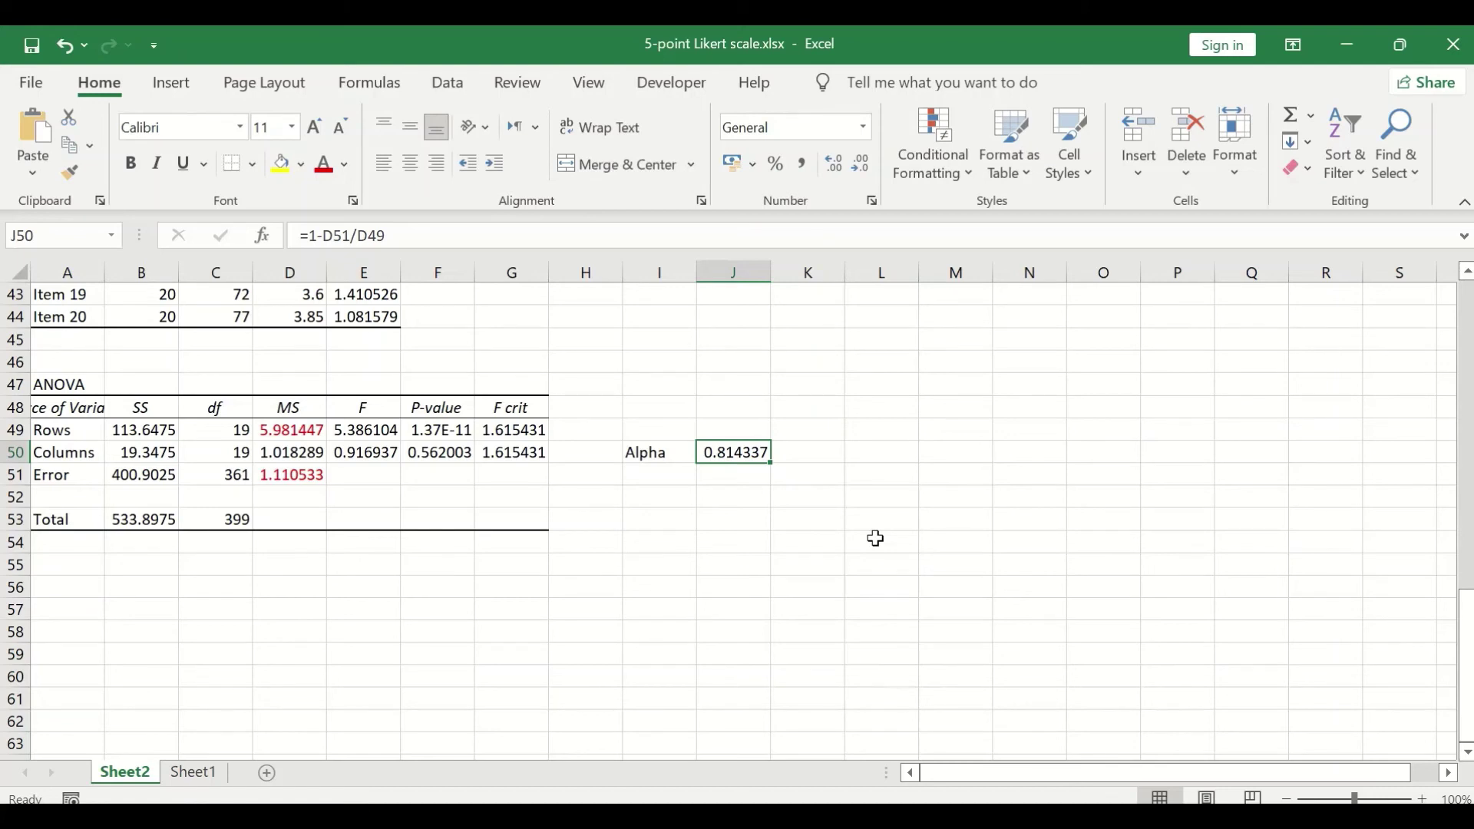
left_click(833, 165)
left_click(860, 167)
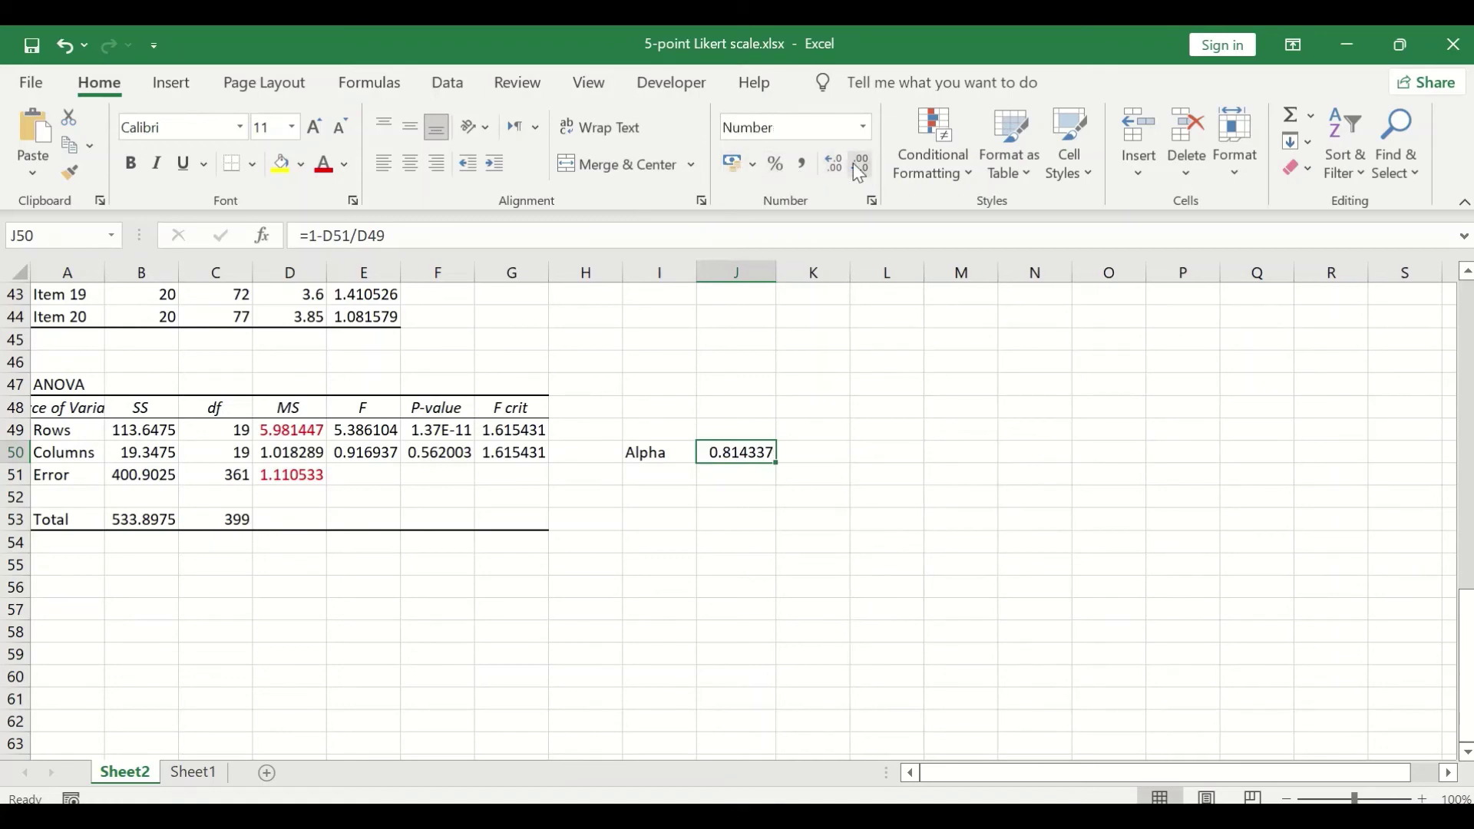
left_click(860, 167)
left_click(860, 168)
left_click(860, 167)
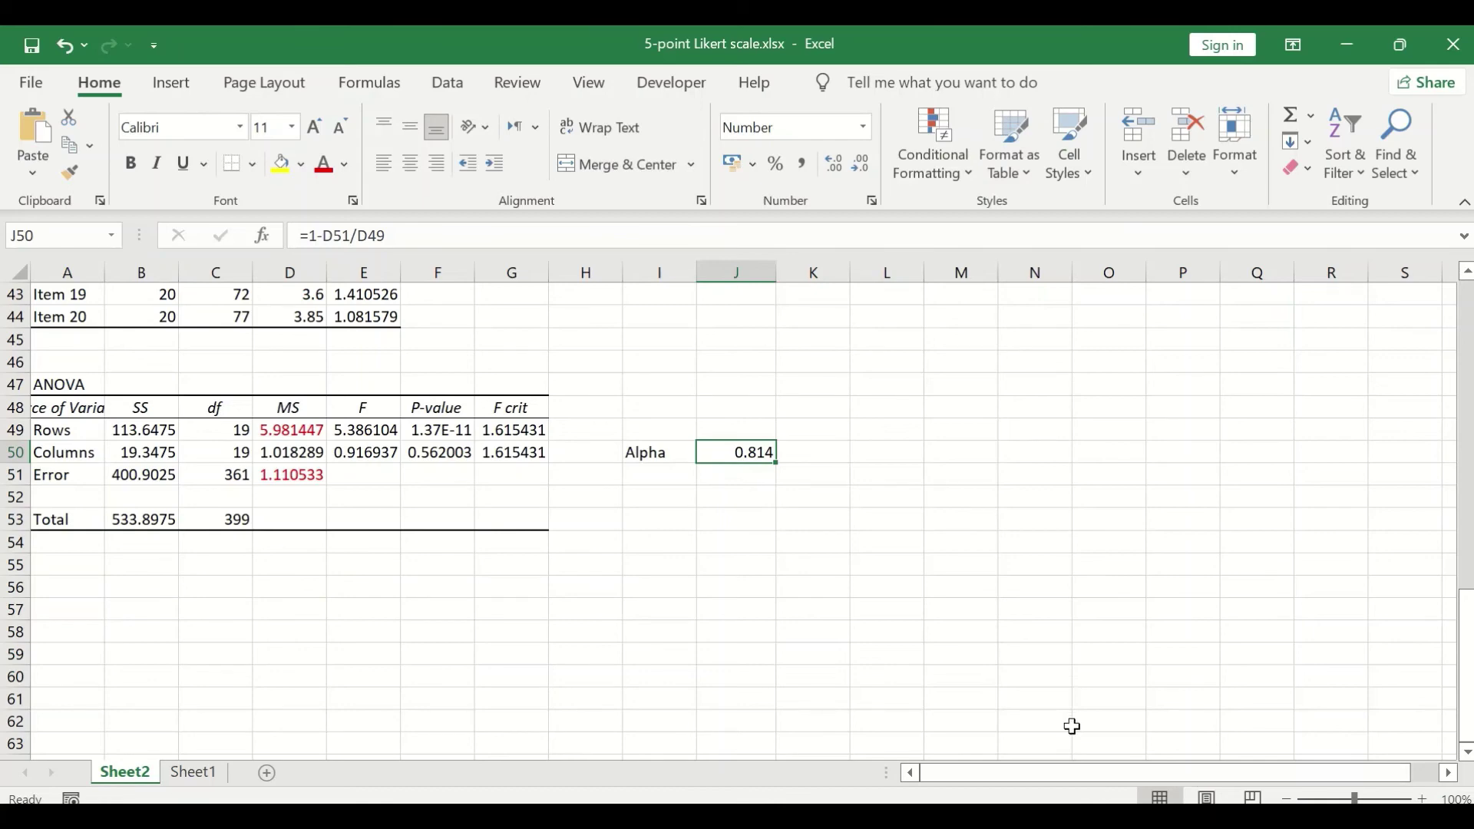
- Switch to Sheet1 to compare 0.814 with the Cronbach's α reliability table
left_click(197, 775)
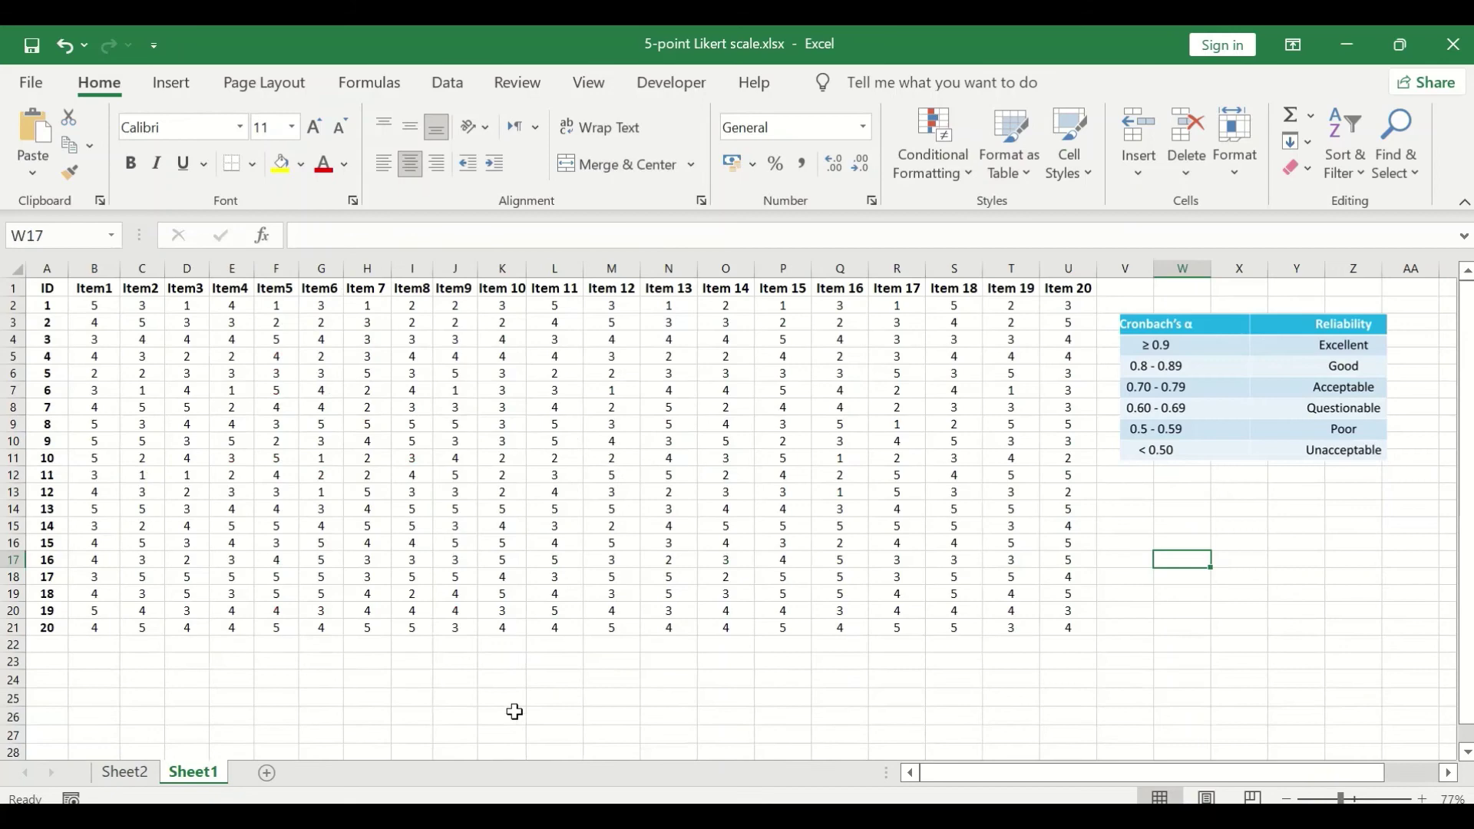